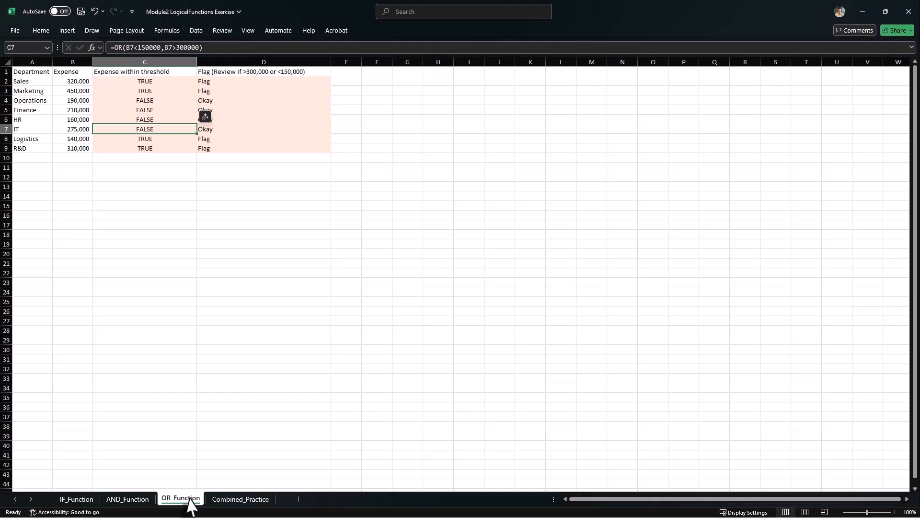
On the Combined_Practice sheet, enter =AND(G2>6,C2>D2) in the first Meets Target? cell, H2.
{"action": "left_click", "coordinate": [240, 499]}
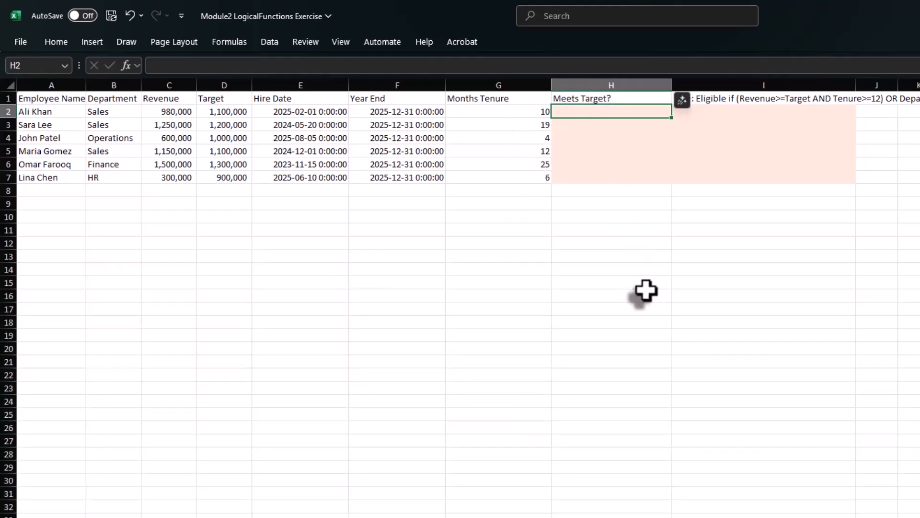
{"action": "type", "text": "=AND("}
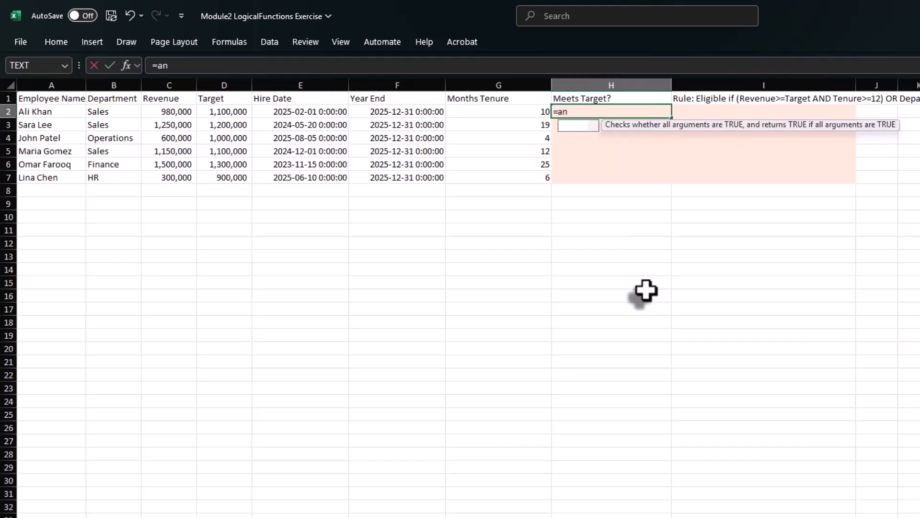
{"action": "left_click", "coordinate": [520, 113]}
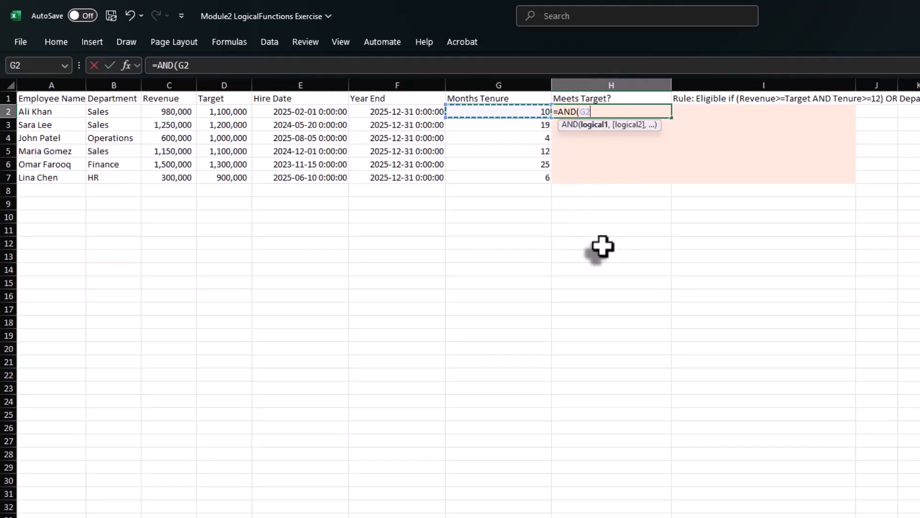
{"action": "type", "text": ">6,"}
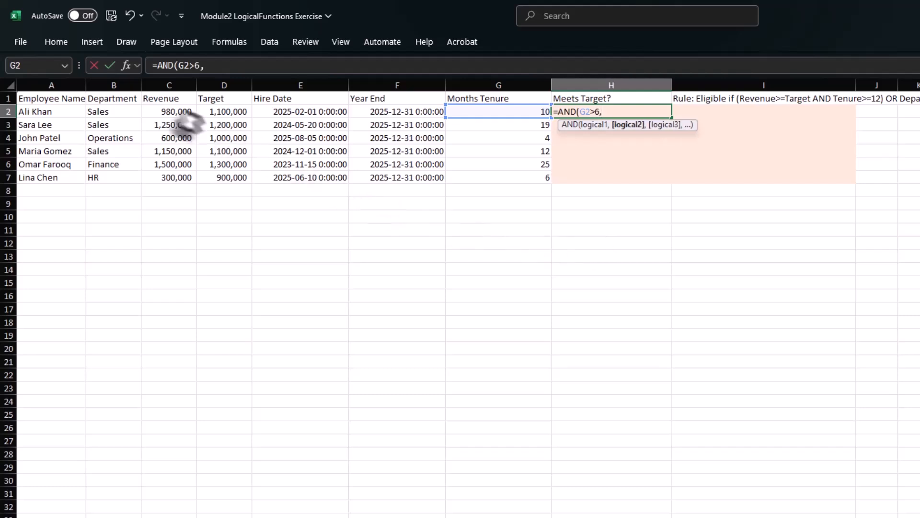
{"action": "left_click", "coordinate": [165, 113]}
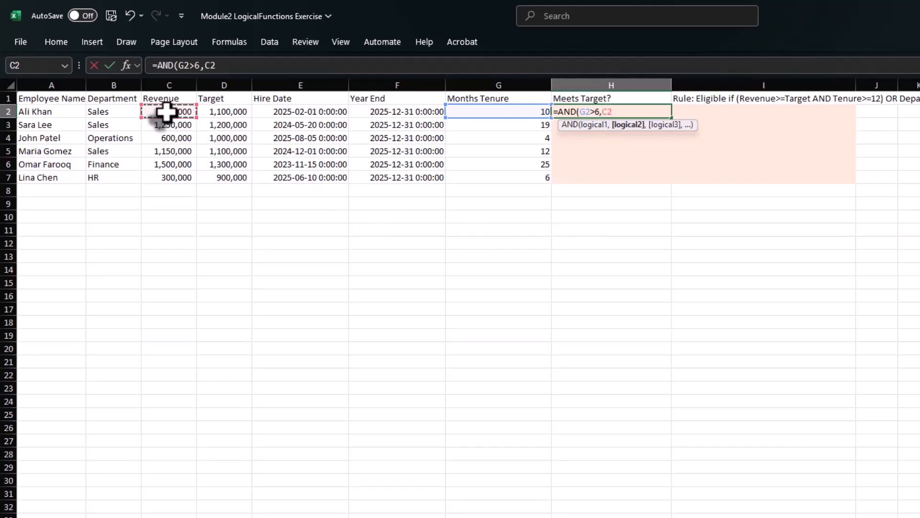
{"action": "type", "text": ">"}
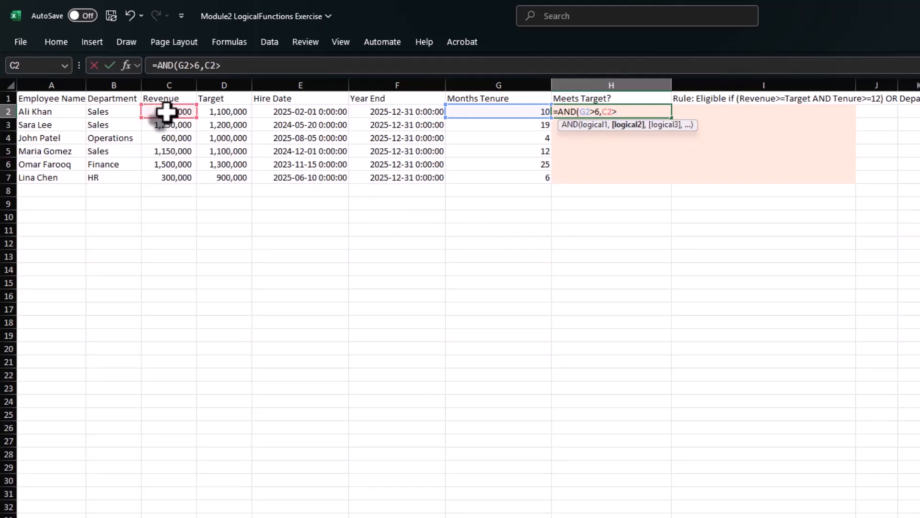
{"action": "left_click", "coordinate": [229, 111]}
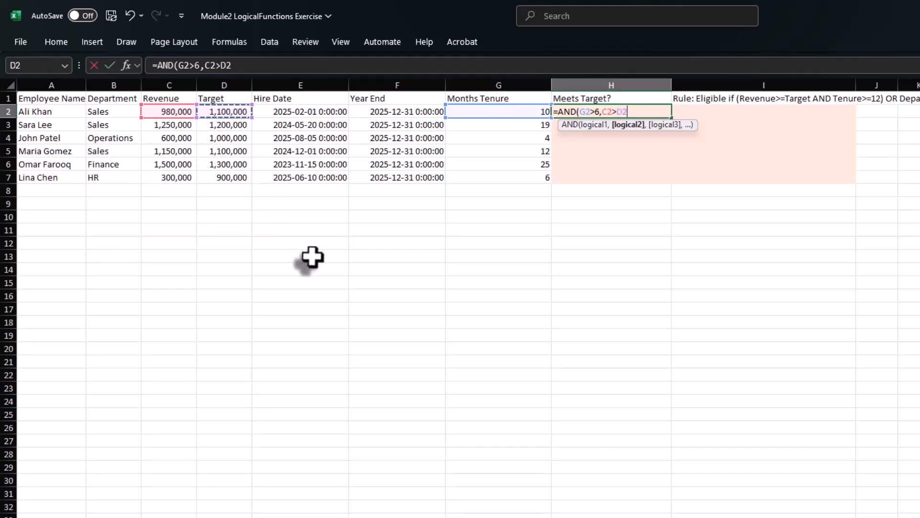
{"action": "type", "text": ")"}
{"action": "key", "text": "Return"}
Copy the AND formula from H2 down the Meets Target? column through H7.
{"action": "key", "text": "Up"}
{"action": "key", "text": "ctrl+c"}
{"action": "key", "text": "Left"}
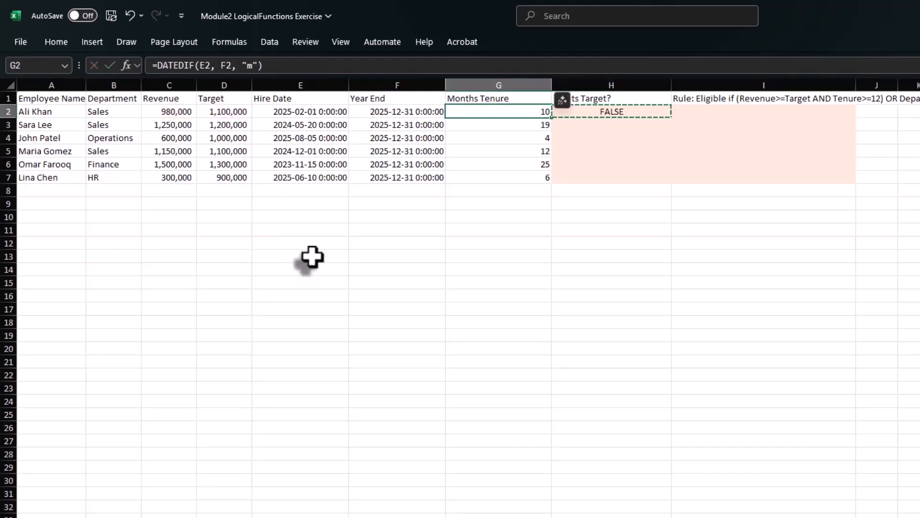
{"action": "key", "text": "ctrl+Down"}
{"action": "key", "text": "Right"}
{"action": "key", "text": "ctrl+shift+Up"}
{"action": "key", "text": "ctrl+v"}
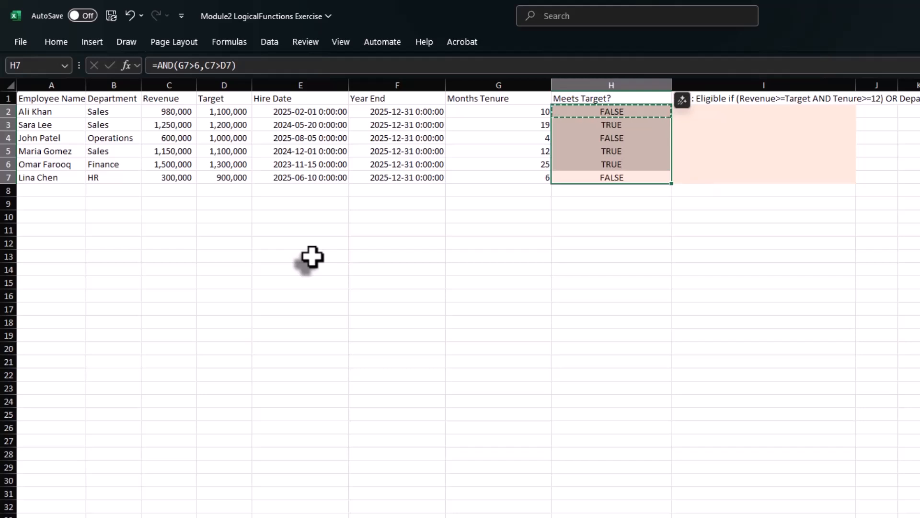
{"action": "key", "text": "Escape"}
Enter =OR(B2="Sales",H2) in I2, the first cell of the eligibility rule column.
{"action": "key", "text": "Right"}
{"action": "key", "text": "ctrl+Up"}
{"action": "key", "text": "Down"}
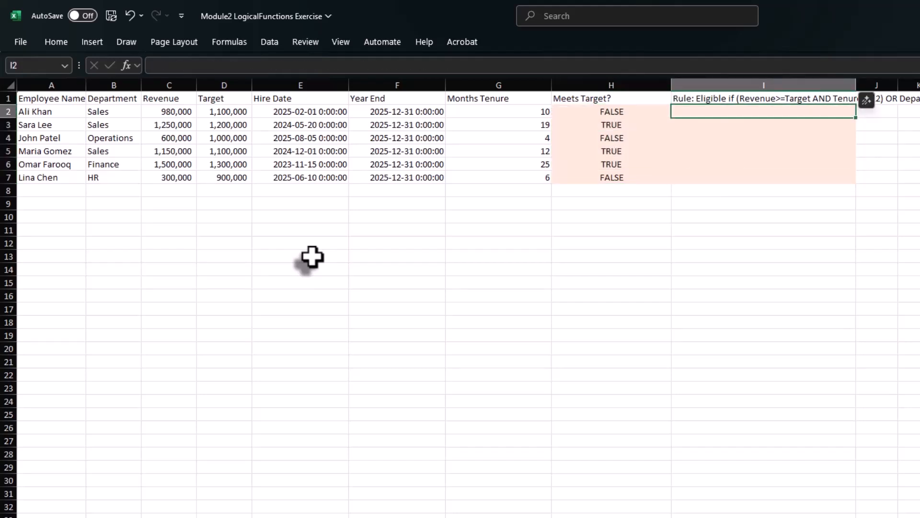
{"action": "type", "text": "=OR("}
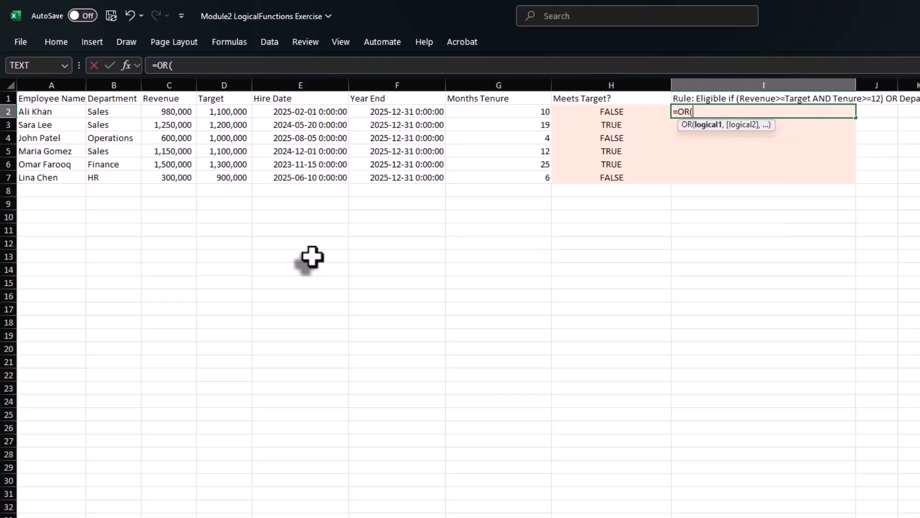
{"action": "key", "text": "Left"}
{"action": "key", "text": "Left"}
{"action": "key", "text": "Left"}
{"action": "key", "text": "Left"}
{"action": "key", "text": "Left"}
{"action": "key", "text": "Left"}
{"action": "key", "text": "Left"}
{"action": "key", "text": "Left"}
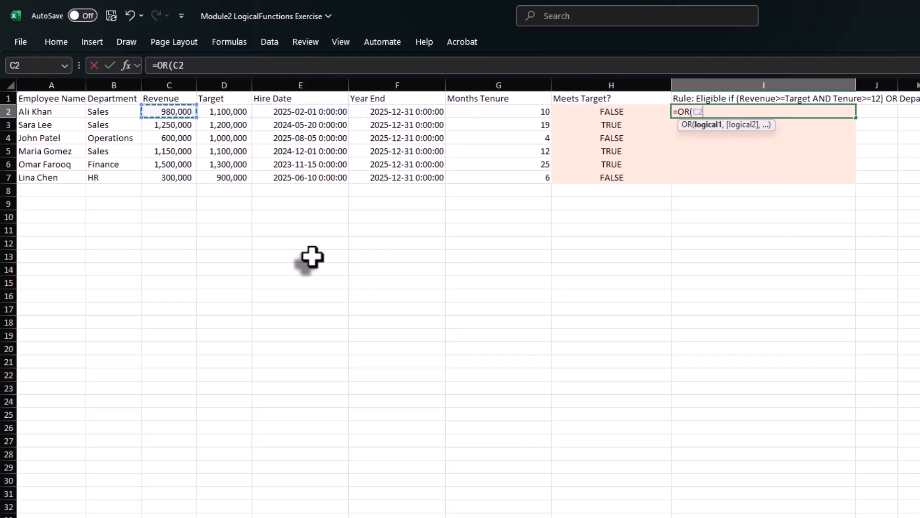
{"action": "key", "text": "Right"}
{"action": "type", "text": "="}
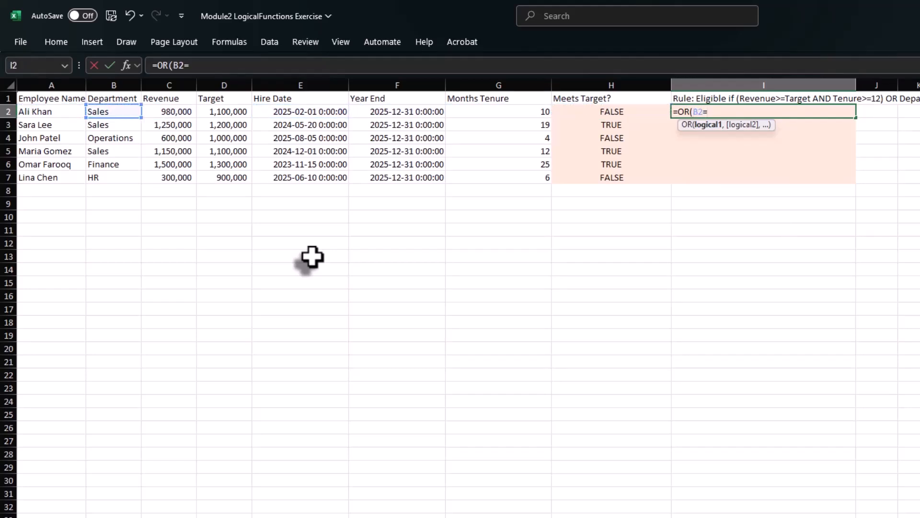
{"action": "type", "text": "\"Sales\","}
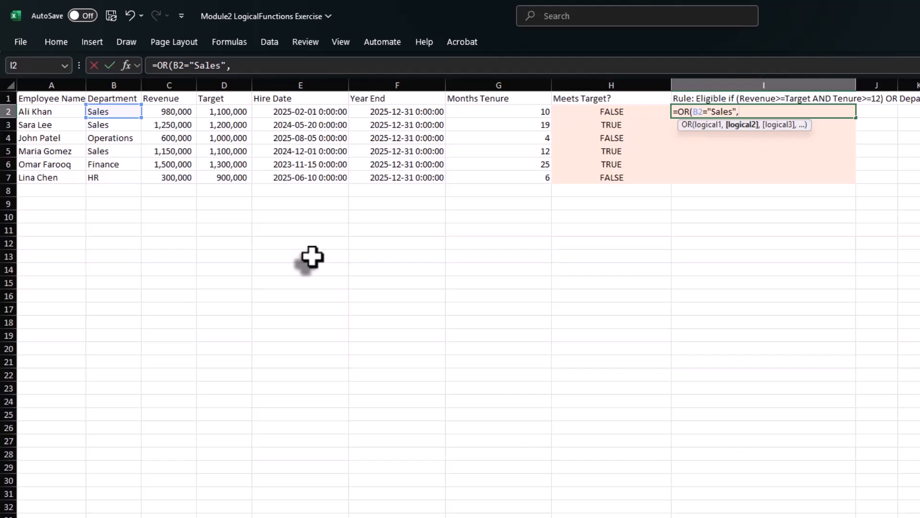
{"action": "key", "text": "Left"}
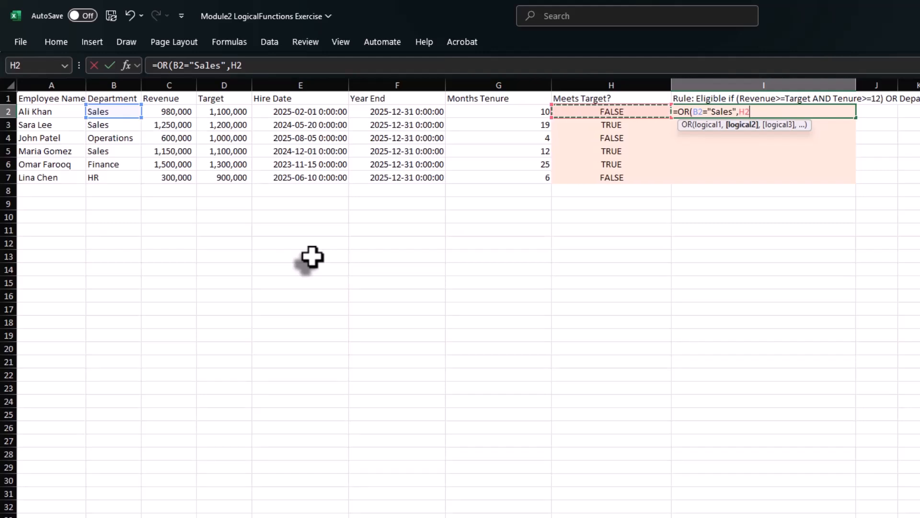
{"action": "type", "text": ")"}
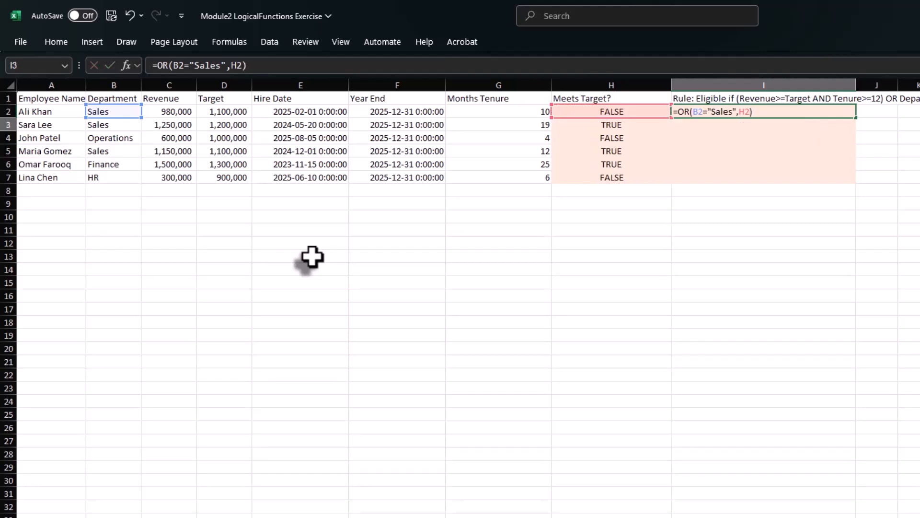
{"action": "key", "text": "ctrl+Return"}
Copy the OR formula from I2 down the eligibility rule column through I7.
{"action": "key", "text": "ctrl+c"}
{"action": "key", "text": "Left"}
{"action": "key", "text": "ctrl+Down"}
{"action": "key", "text": "Right"}
{"action": "key", "text": "ctrl+shift+Up"}
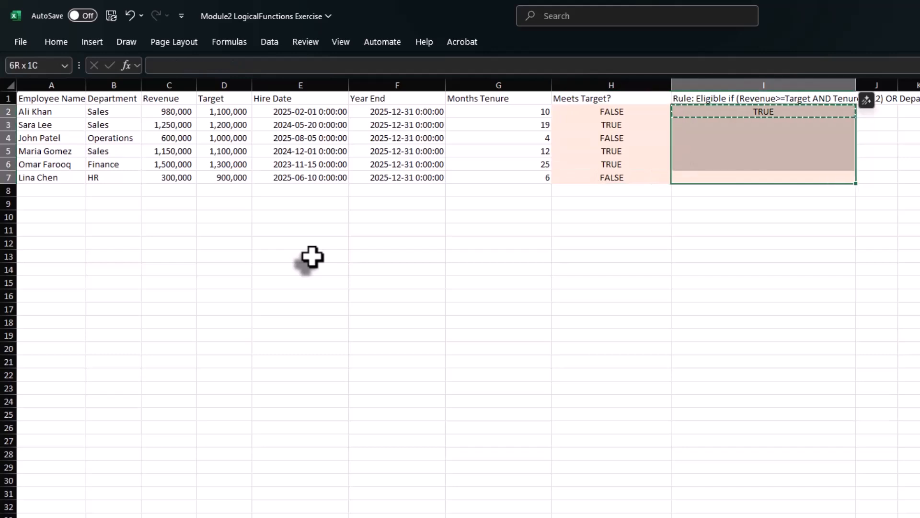
{"action": "key", "text": "ctrl+v"}
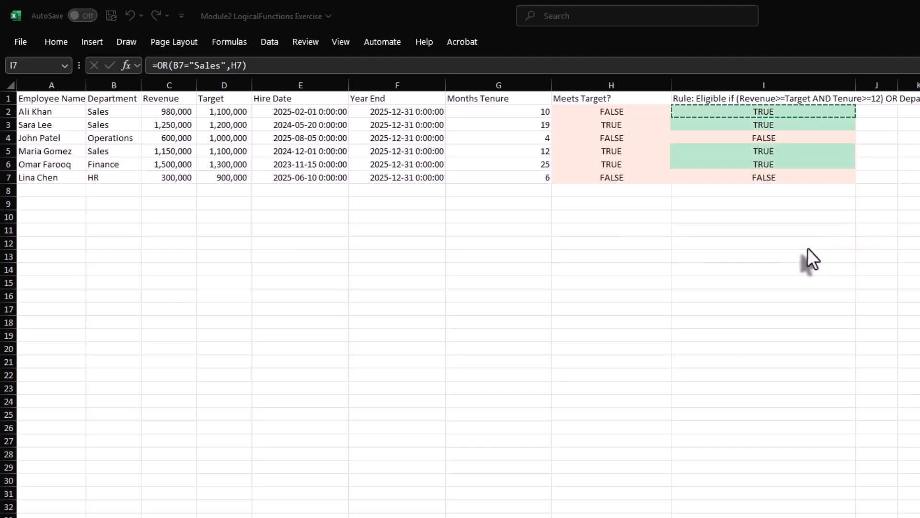
{"action": "left_click", "coordinate": [799, 260]}
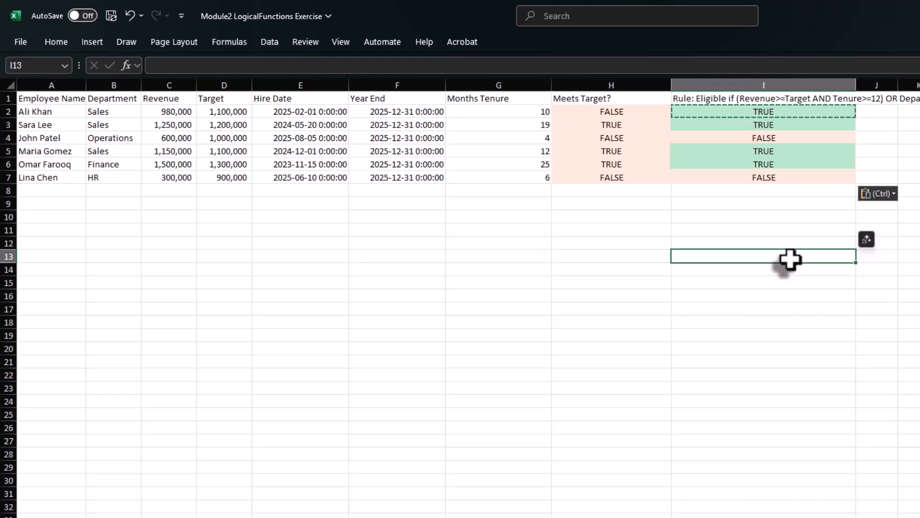
{"action": "key", "text": "Escape"}
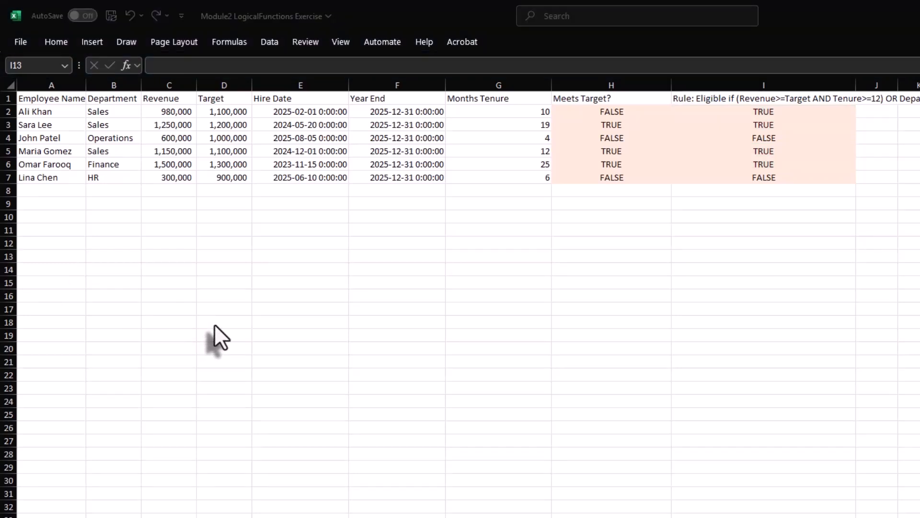
Wrap the OR test in I2 in an IF function that returns "Eligible" when true and "Not Eligible" when false.
{"action": "left_click", "coordinate": [769, 110]}
{"action": "double_click", "coordinate": [770, 108]}
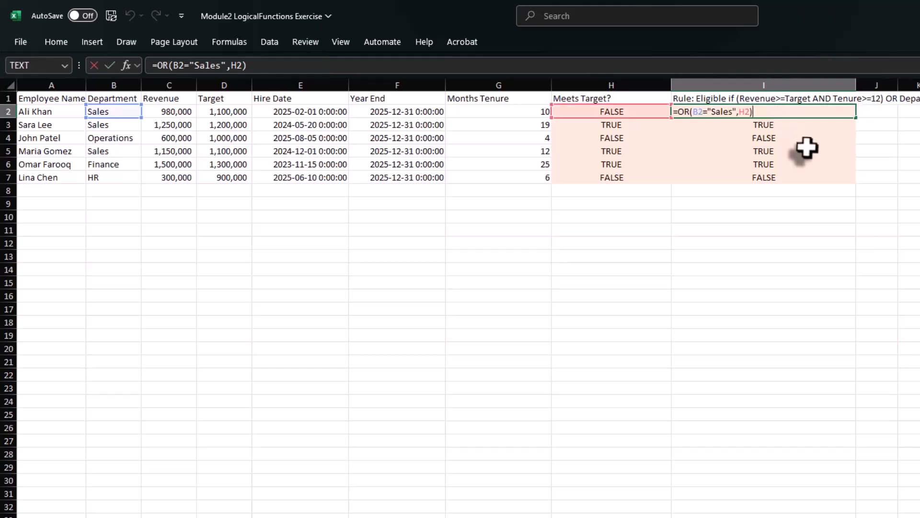
{"action": "type", "text": "if"}
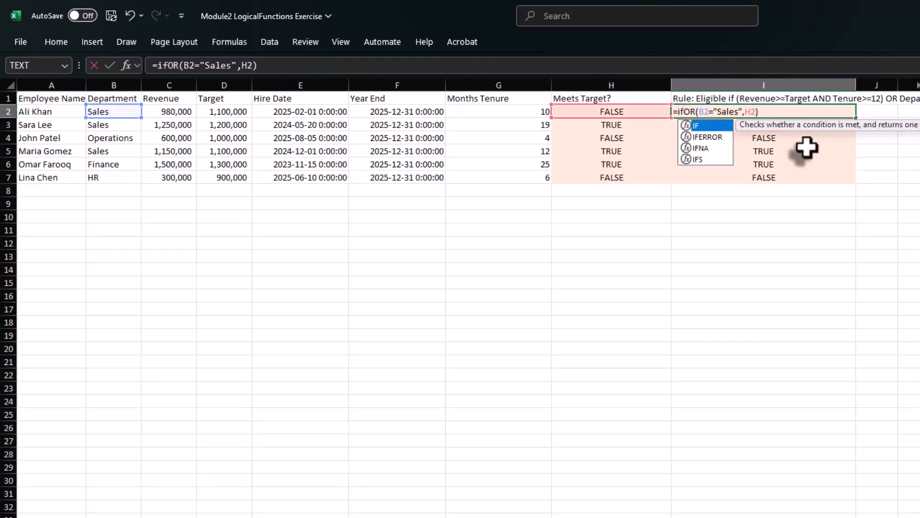
{"action": "key", "text": "Tab"}
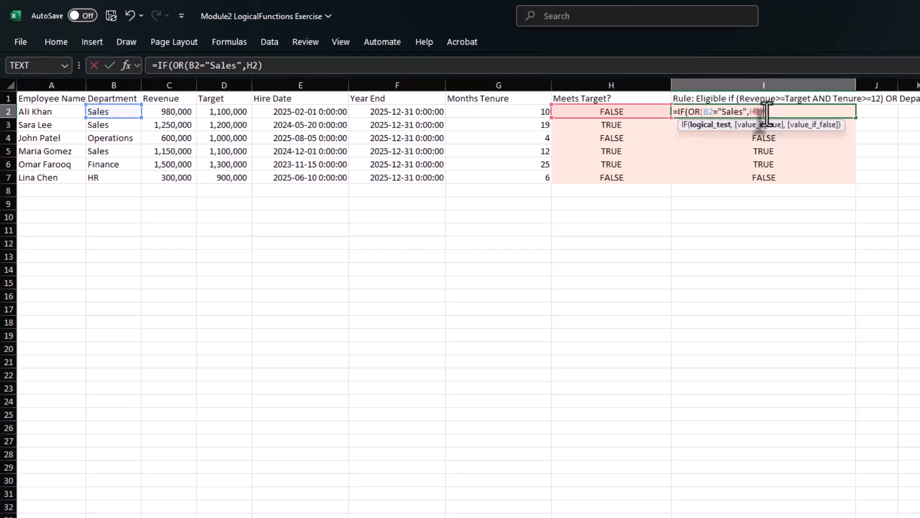
{"action": "type", "text": ","}
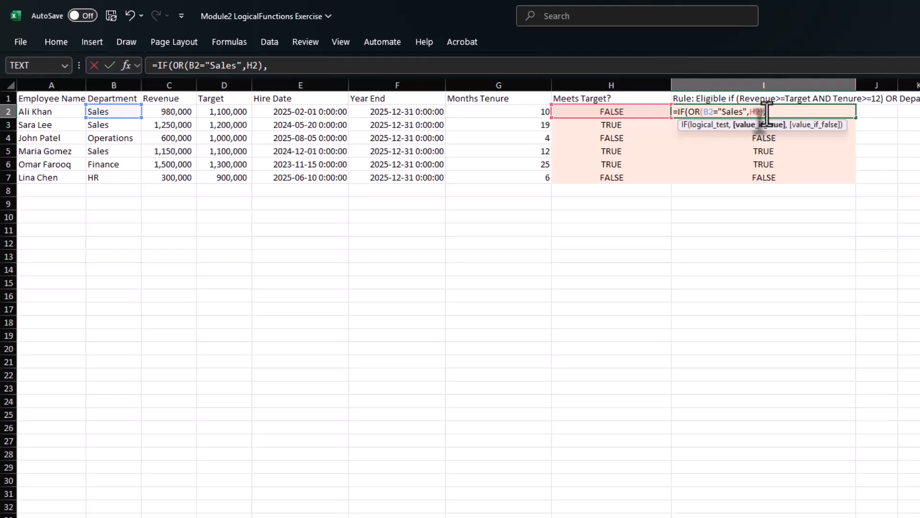
{"action": "type", "text": "\"Eligi"}
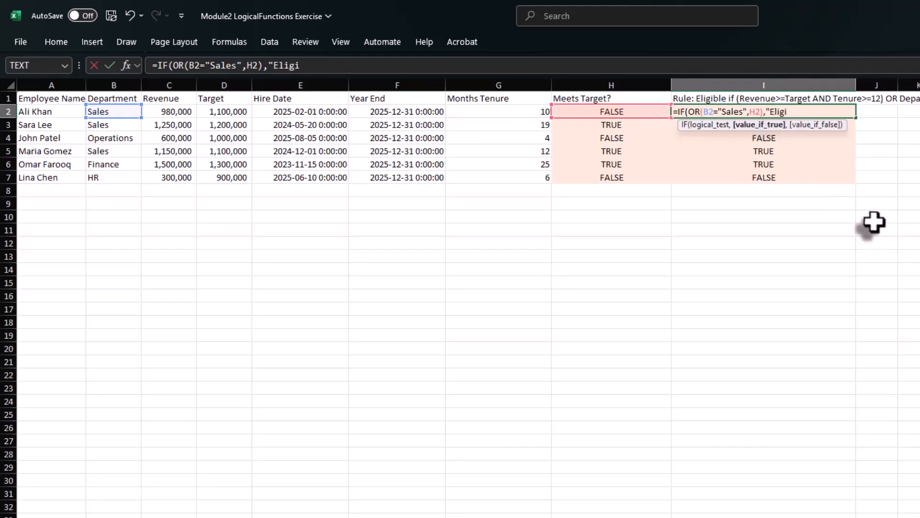
{"action": "type", "text": "ble\","}
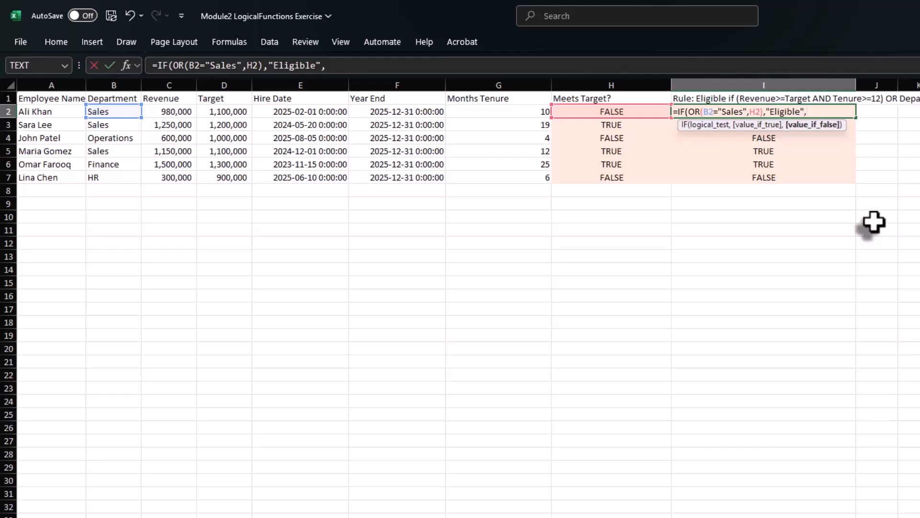
{"action": "type", "text": "\"Not Eligible\")"}
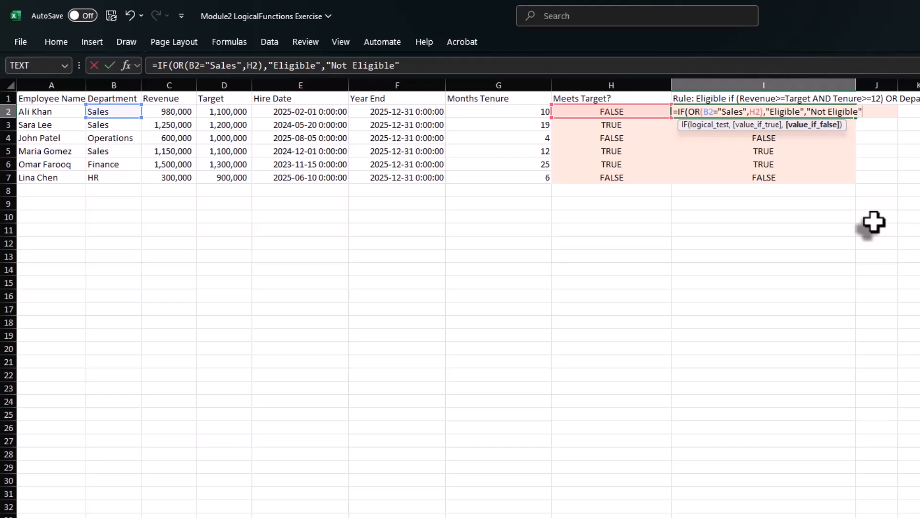
{"action": "key", "text": "Return"}
Copy the IF formula from I2 over the rest of the eligibility rule column through I7.
{"action": "key", "text": "Up"}
{"action": "key", "text": "ctrl+c"}
{"action": "key", "text": "ctrl+shift+Down"}
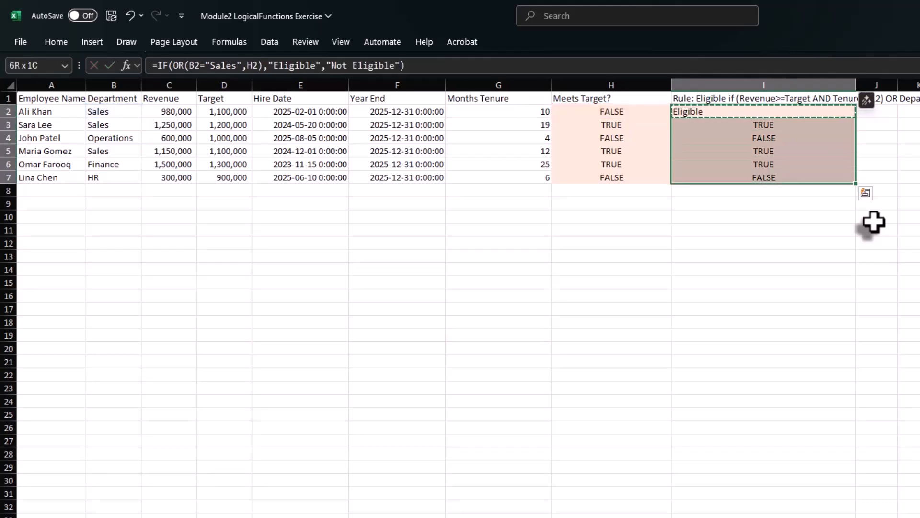
{"action": "key", "text": "ctrl+v"}
{"action": "left_click", "coordinate": [770, 267]}
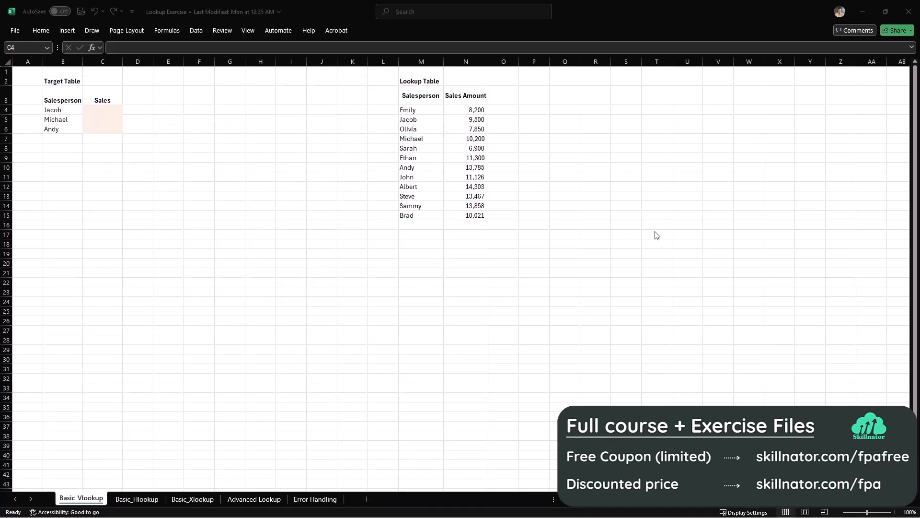
Enter =VLOOKUP(B4,M4:N15,2,FALSE) in C4 to look up the first salesperson's sales amount with an exact match.
{"action": "left_click", "coordinate": [98, 109]}
{"action": "type", "text": "=vlookup"}
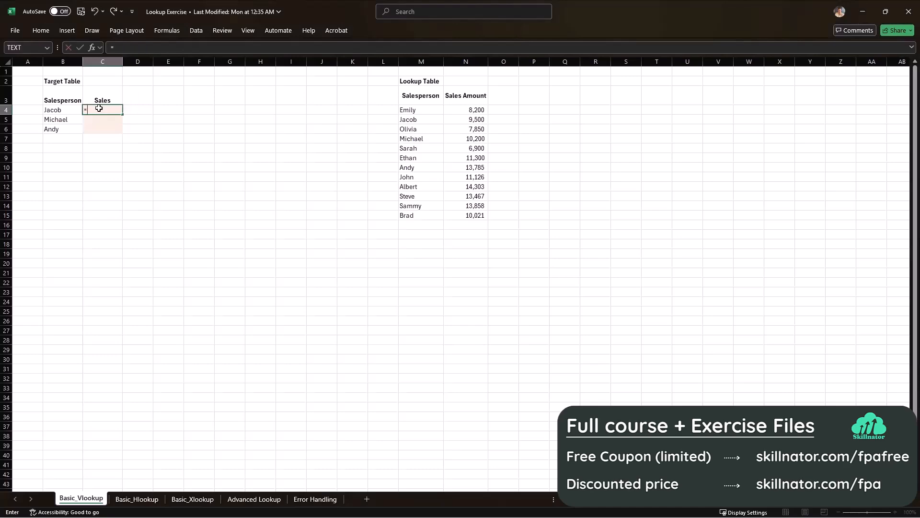
{"action": "key", "text": "Tab"}
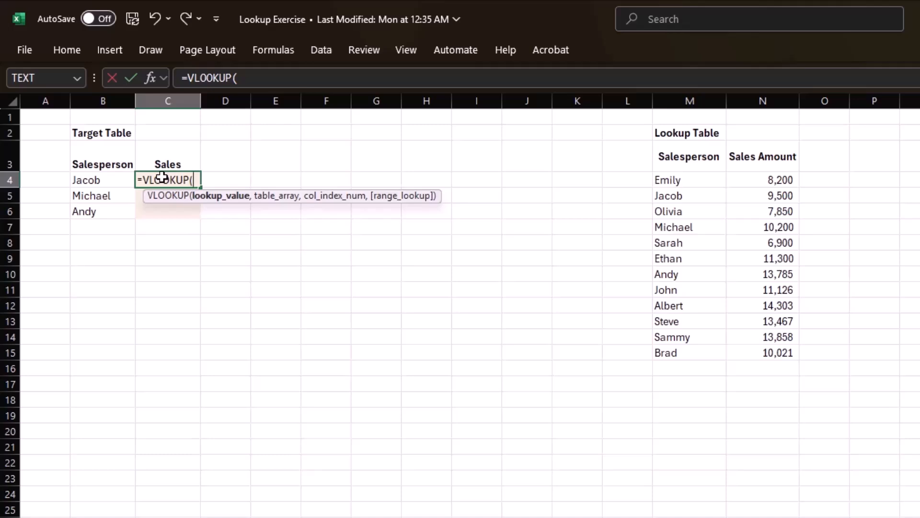
{"action": "left_click", "coordinate": [79, 179]}
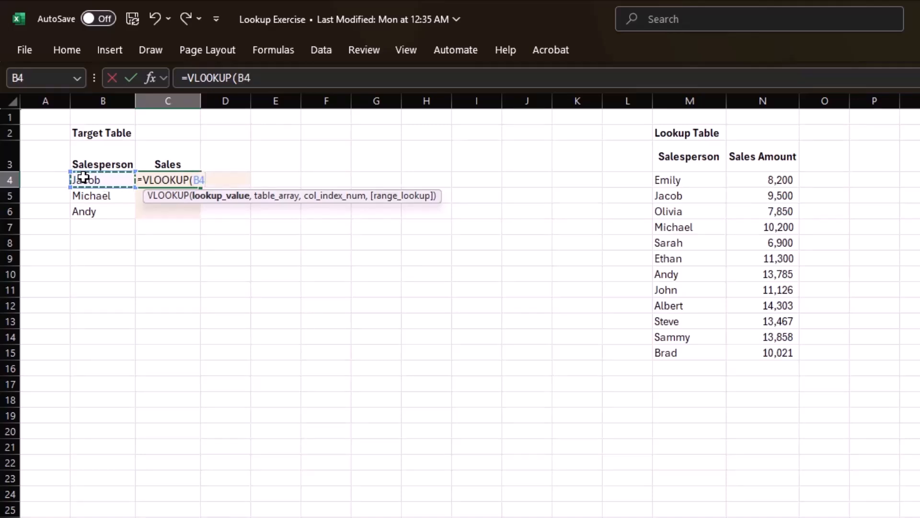
{"action": "type", "text": ","}
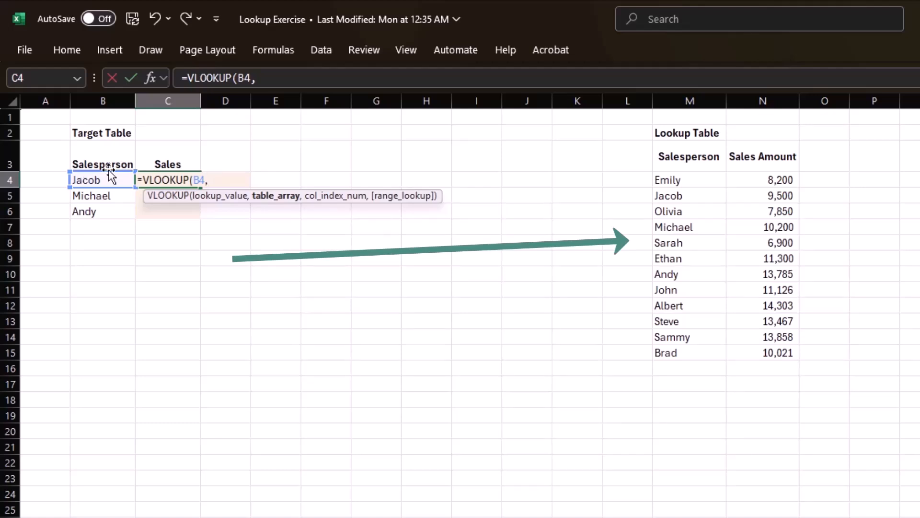
{"action": "left_click_drag", "start_coordinate": [655, 181], "coordinate": [751, 352]}
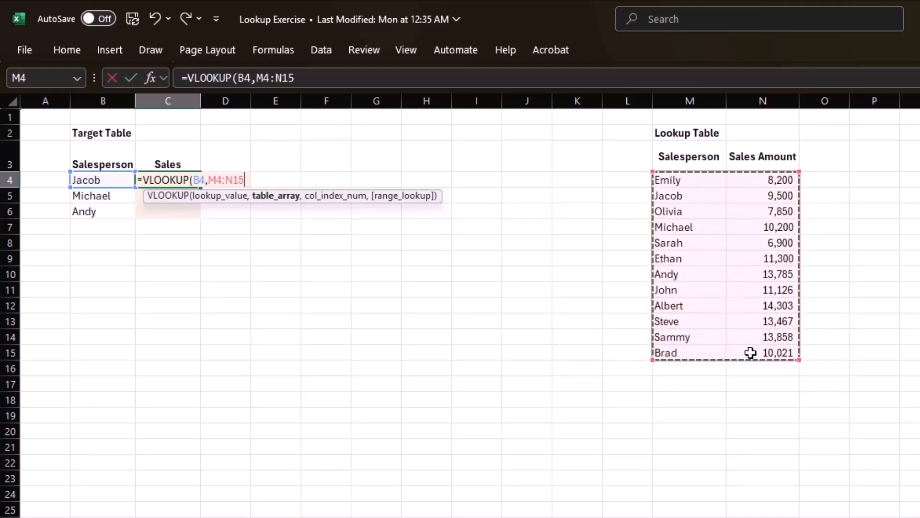
{"action": "type", "text": ","}
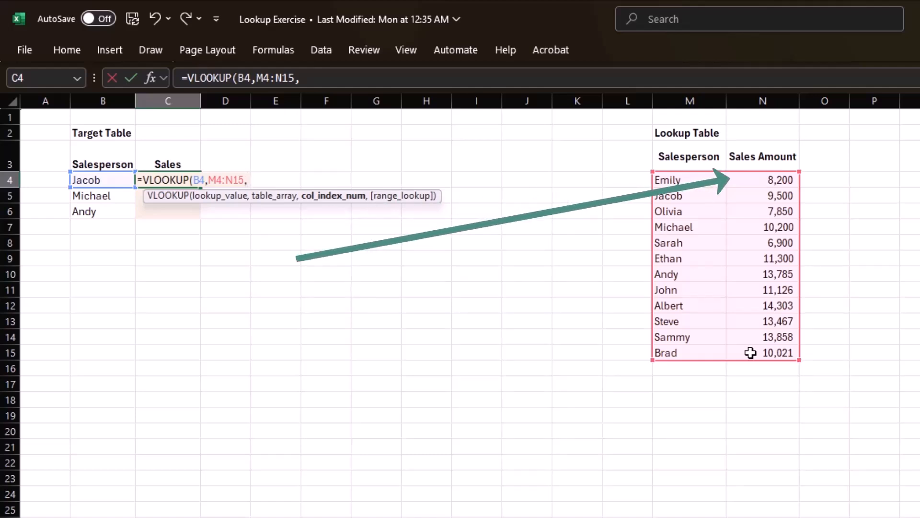
{"action": "type", "text": "2,"}
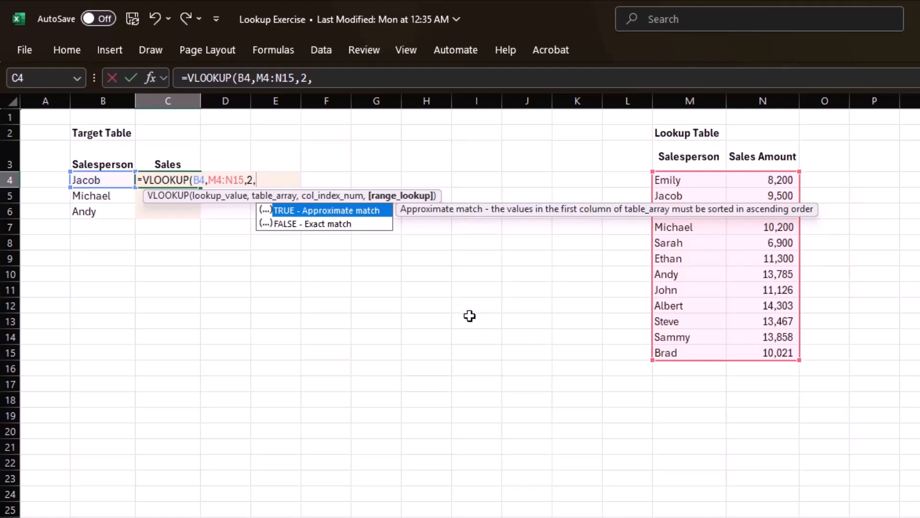
{"action": "type", "text": "fal"}
{"action": "key", "text": "Tab"}
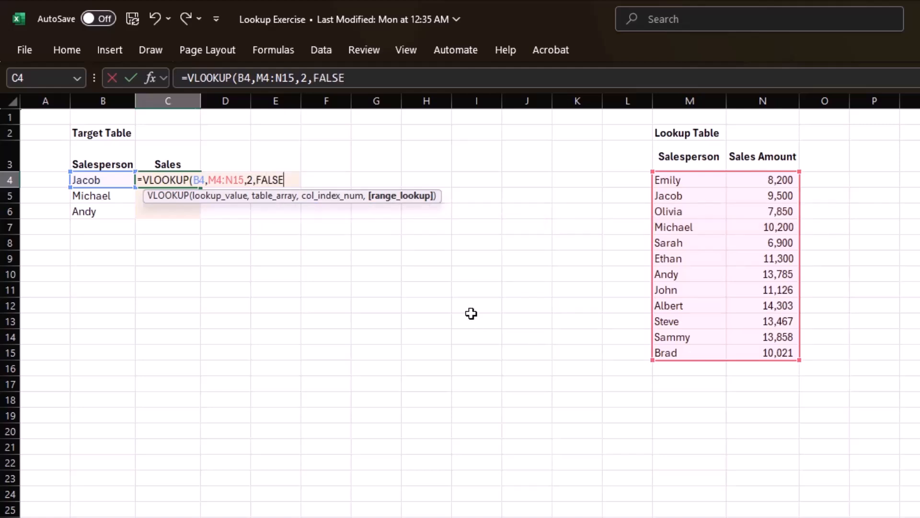
{"action": "type", "text": ")"}
{"action": "key", "text": "Return"}
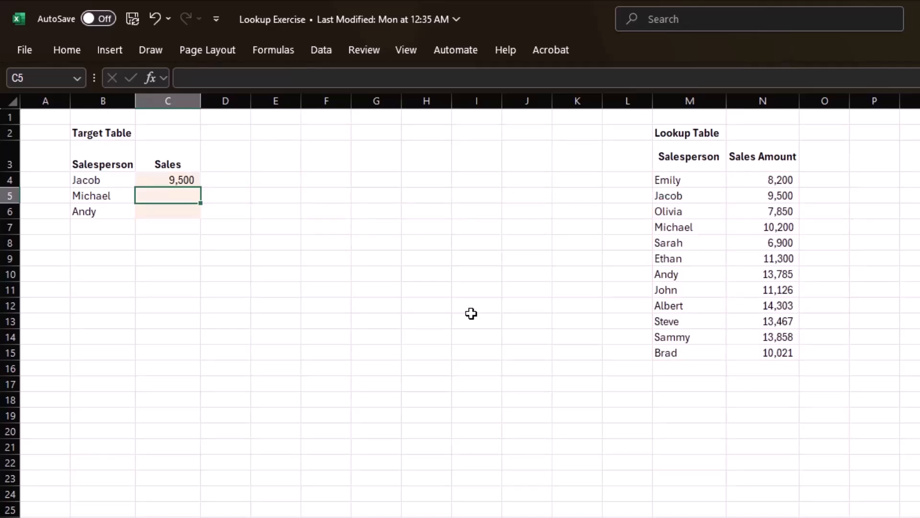
Make the lookup range in the C4 formula absolute as $M$4:$N$15.
{"action": "key", "text": "Up"}
{"action": "key", "text": "F2"}
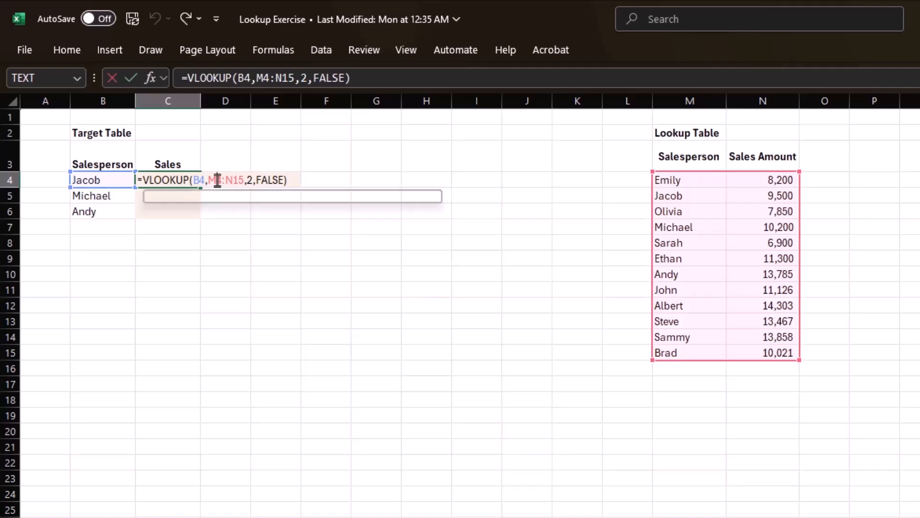
{"action": "key", "text": "F4"}
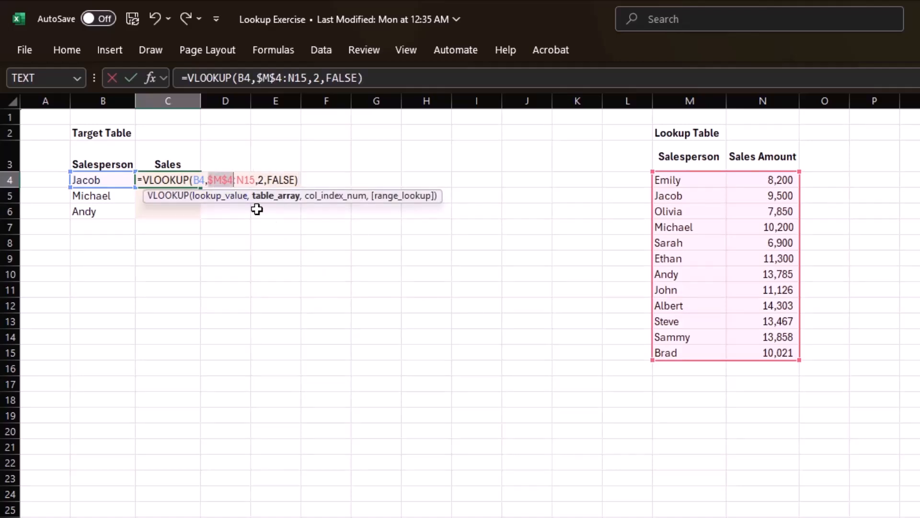
{"action": "left_click", "coordinate": [245, 181]}
{"action": "key", "text": "F4"}
{"action": "key", "text": "Return"}
Fill the VLOOKUP formula from C4 down the Sales column through C6.
{"action": "key", "text": "Up"}
{"action": "key", "text": "ctrl+c"}
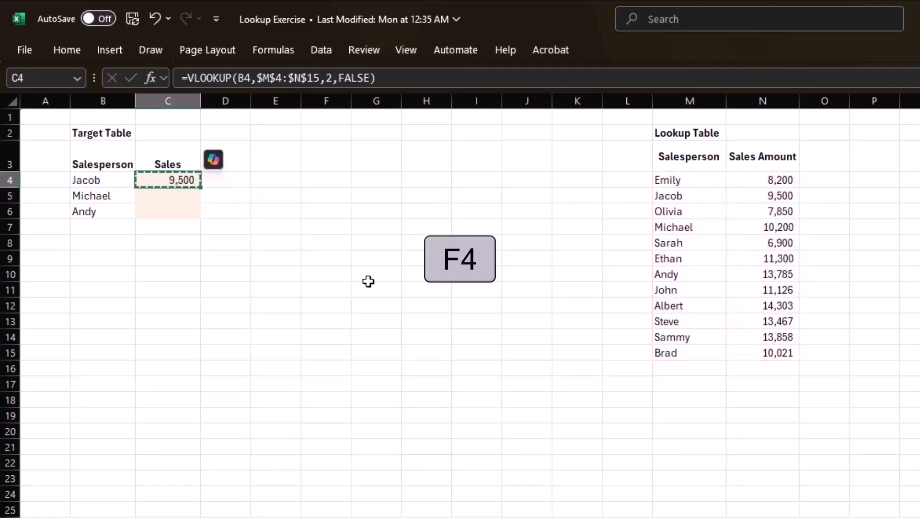
{"action": "key", "text": "shift+Down"}
{"action": "key", "text": "shift+Down"}
{"action": "key", "text": "ctrl+d"}
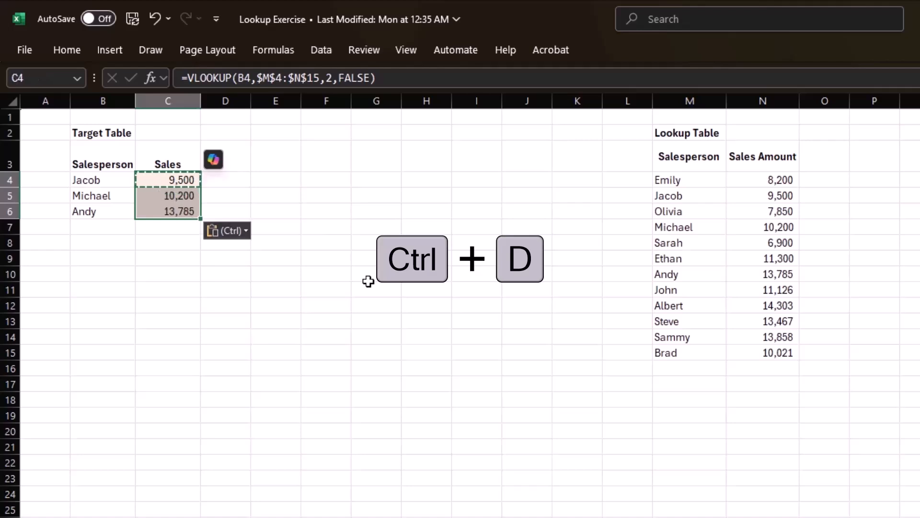
{"action": "key", "text": "Escape"}
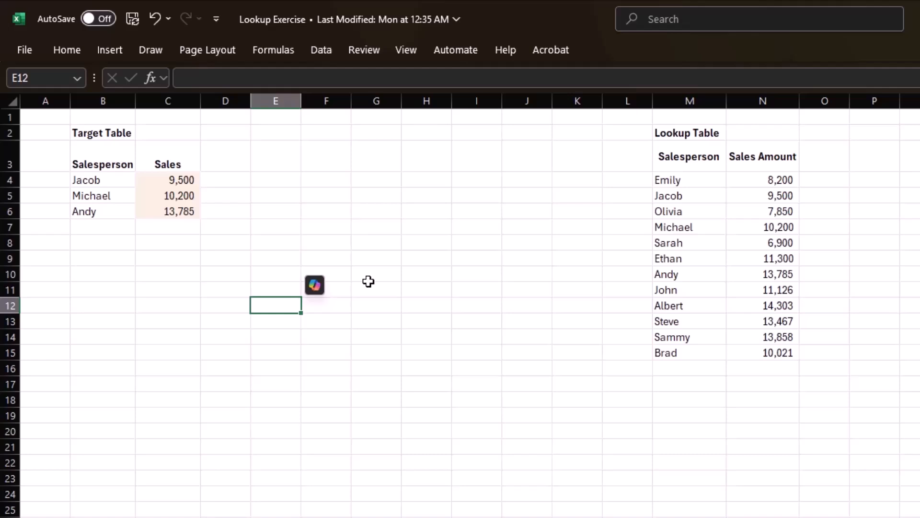
Review the VLOOKUP formula in C4 and clear the Sales cells C4:C6.
{"action": "double_click", "coordinate": [165, 179]}
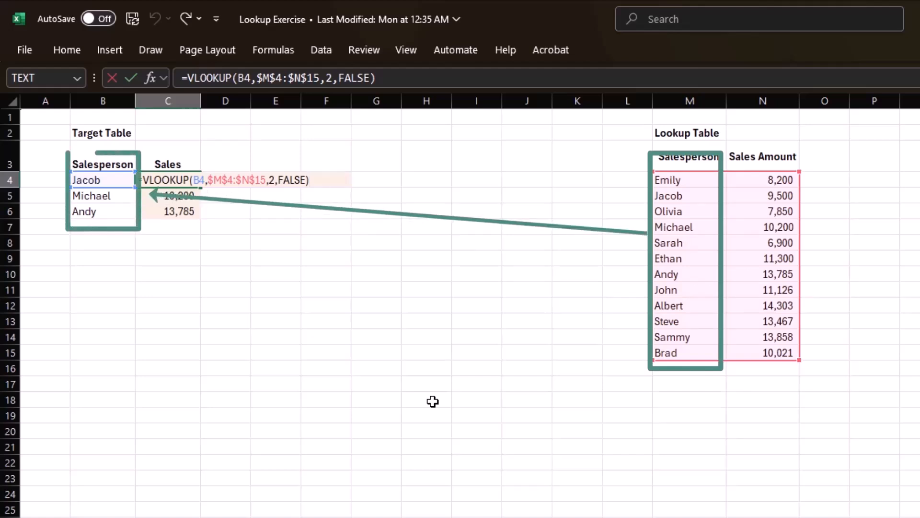
{"action": "key", "text": "Return"}
{"action": "left_click", "coordinate": [184, 177]}
{"action": "key", "text": "ctrl+shift+Down"}
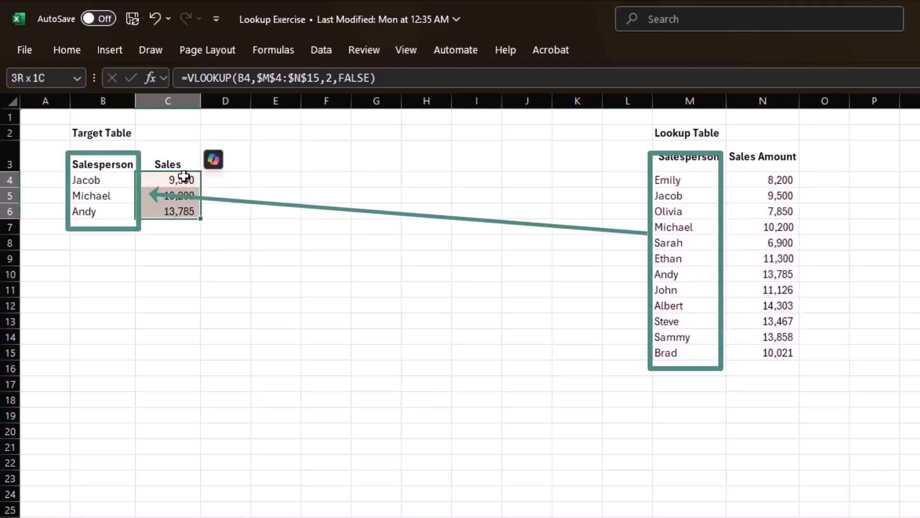
{"action": "key", "text": "Delete"}
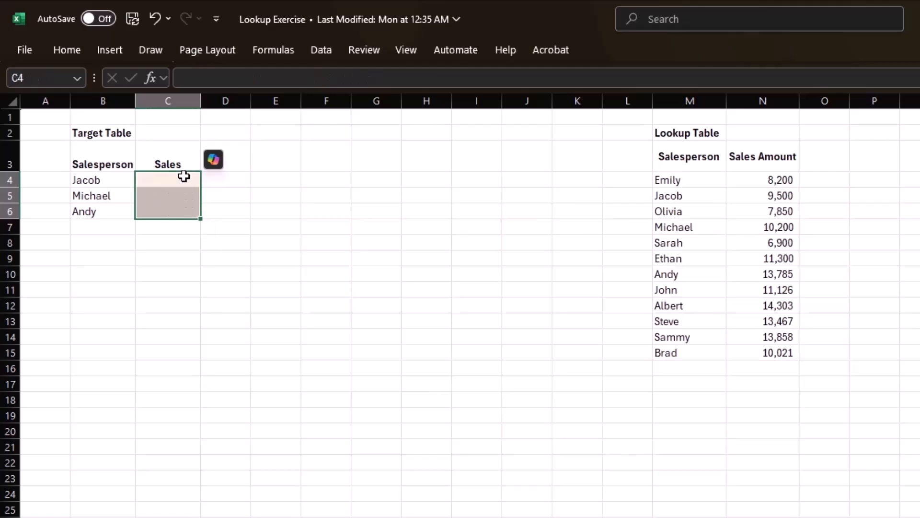
Add an "SP Code" column with its heading in L3 and number the lookup table rows 1 to 12 in L4:L15.
{"action": "left_click", "coordinate": [629, 165]}
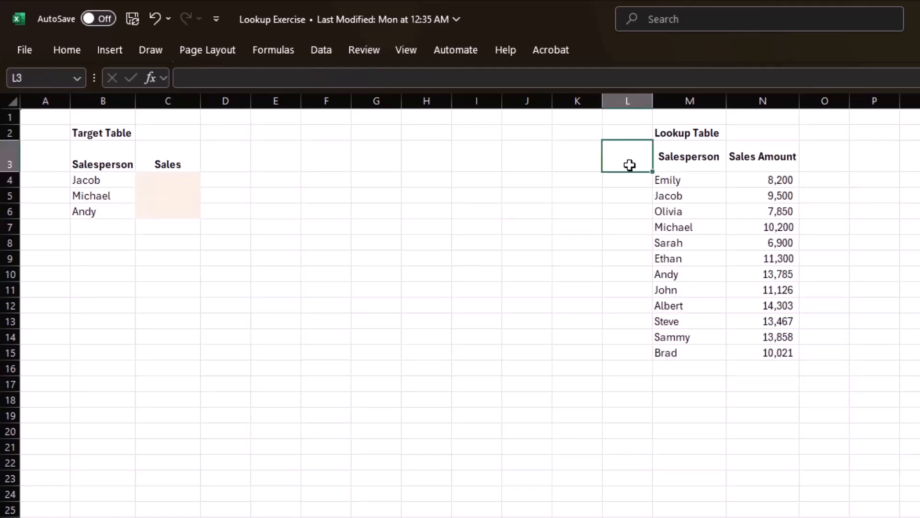
{"action": "type", "text": "SP Code"}
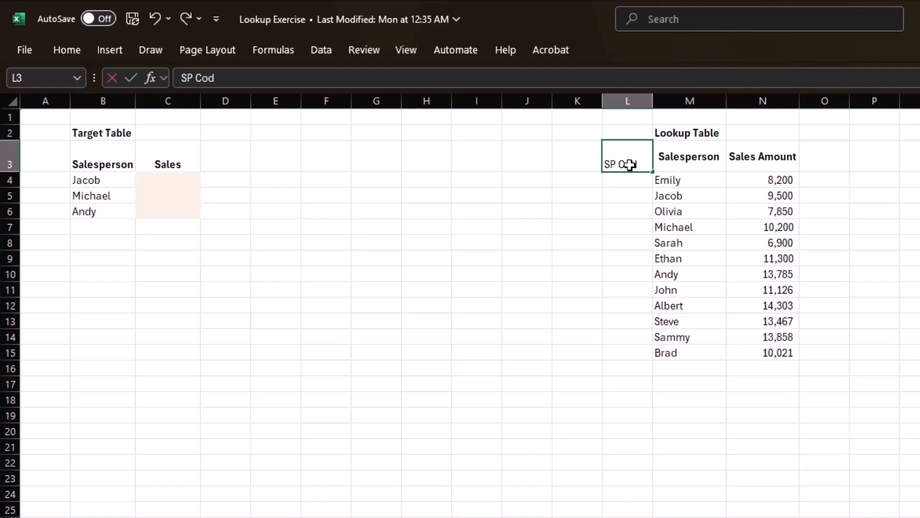
{"action": "key", "text": "Return"}
{"action": "type", "text": "1"}
{"action": "key", "text": "Return"}
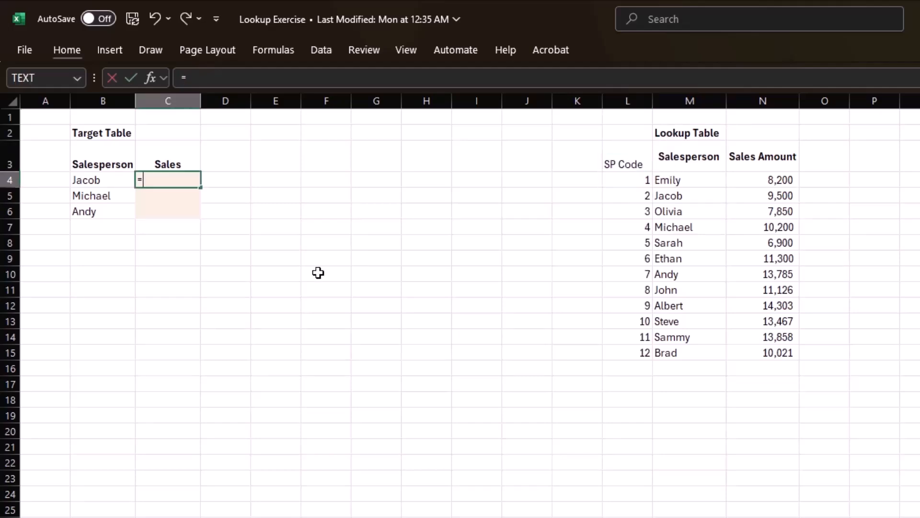
Enter =VLOOKUP(B4,L4:N15,3,FALSE) in C4, using the lookup range that includes the SP Code column.
{"action": "type", "text": "vloo"}
{"action": "key", "text": "Tab"}
{"action": "type", "text": ","}
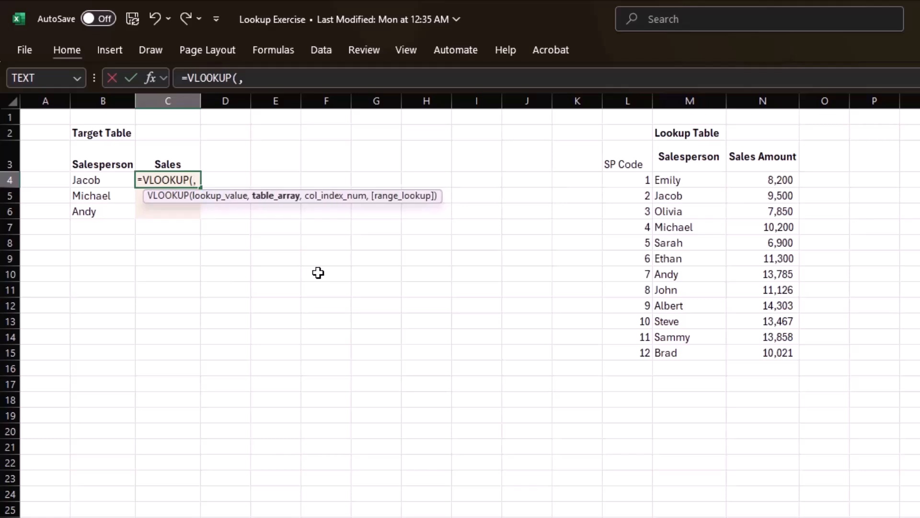
{"action": "key", "text": "BackSpace"}
{"action": "key", "text": "Left"}
{"action": "type", "text": ","}
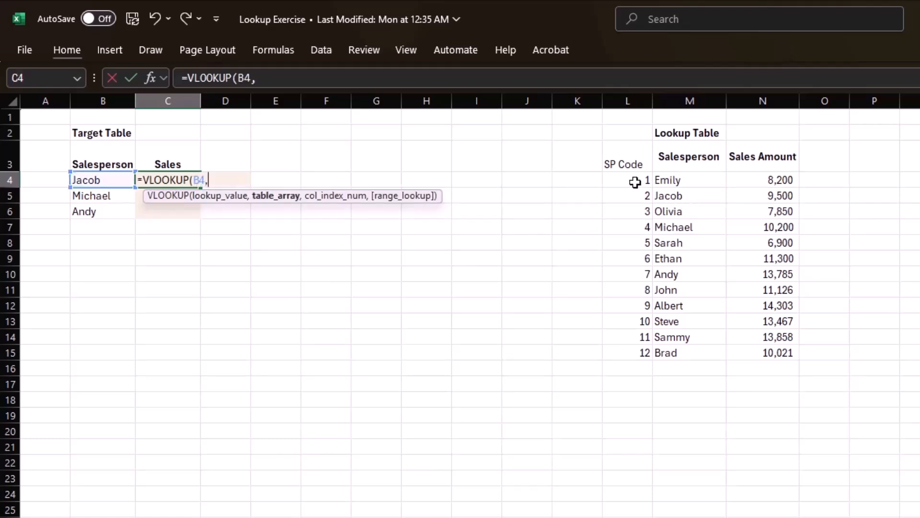
{"action": "left_click_drag", "start_coordinate": [633, 180], "coordinate": [762, 348]}
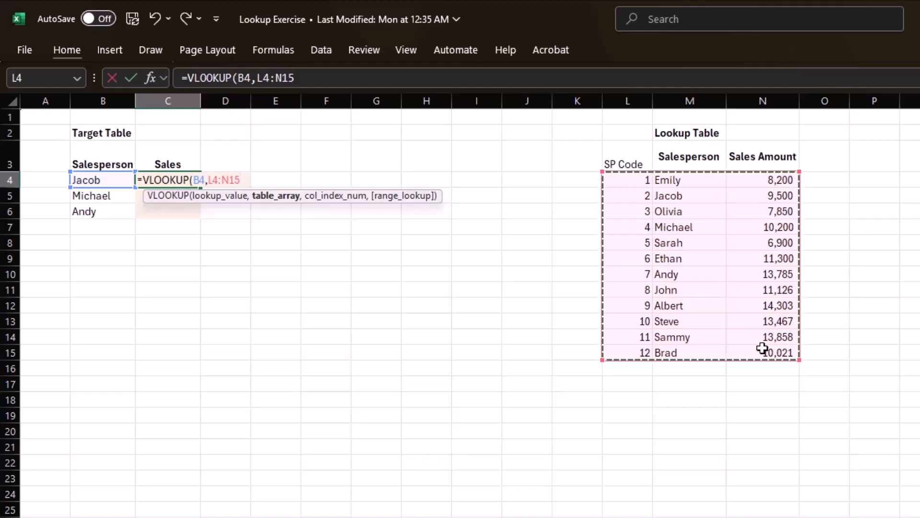
{"action": "type", "text": ","}
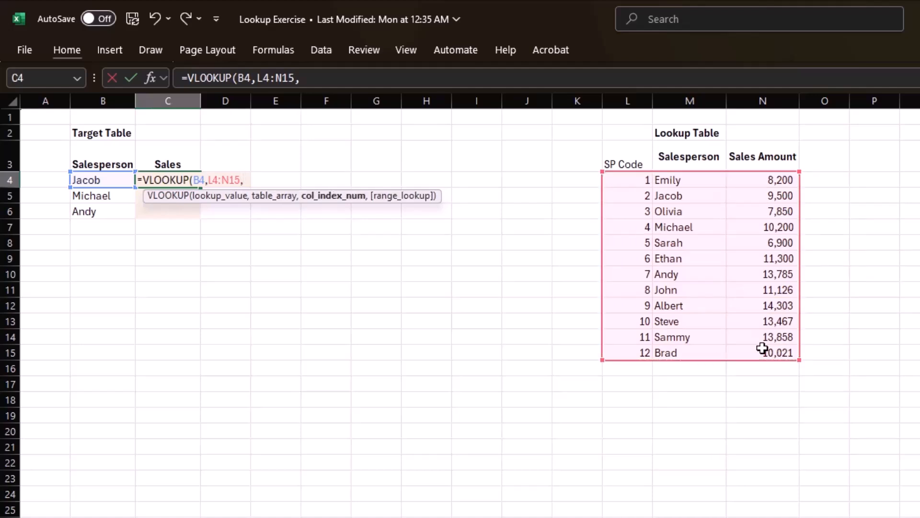
{"action": "key", "text": "Return"}
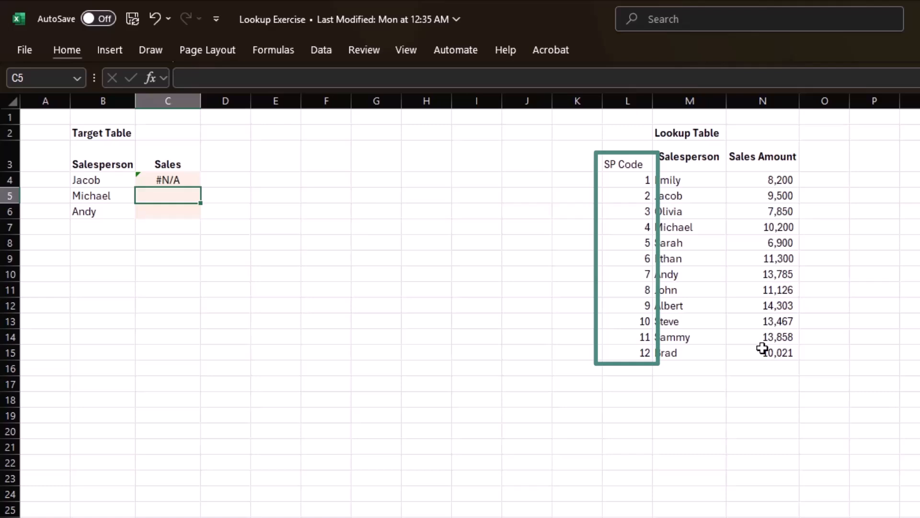
Correct the C4 formula so its lookup range starts at the Salesperson column, M4:N15, with column index 2.
{"action": "left_click", "coordinate": [185, 180]}
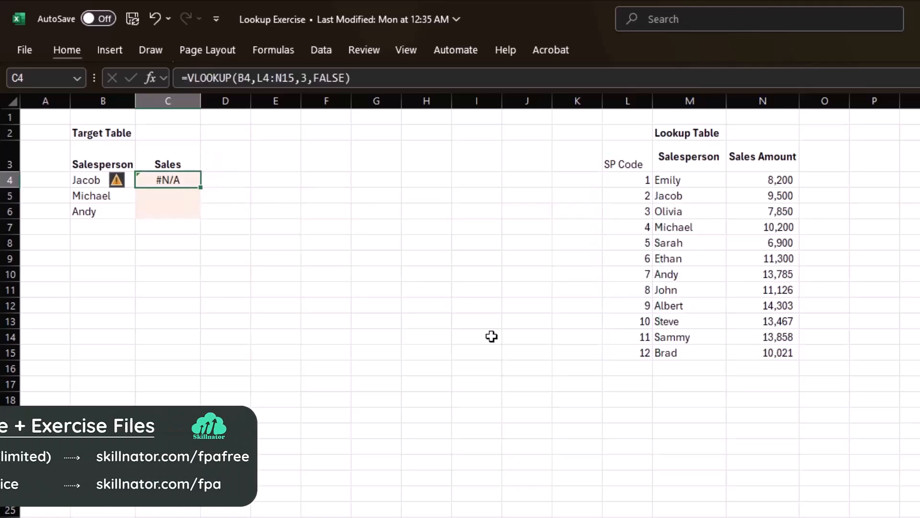
{"action": "key", "text": "F2"}
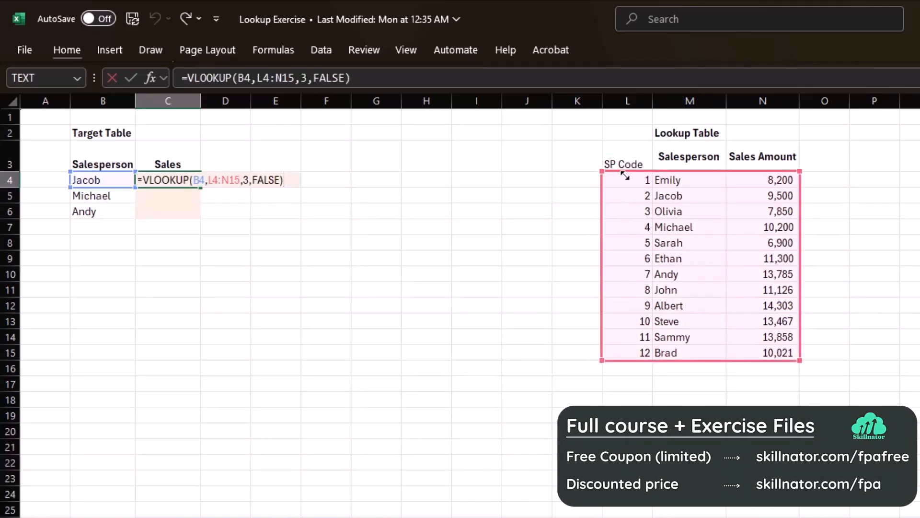
{"action": "left_click_drag", "start_coordinate": [625, 176], "coordinate": [639, 178]}
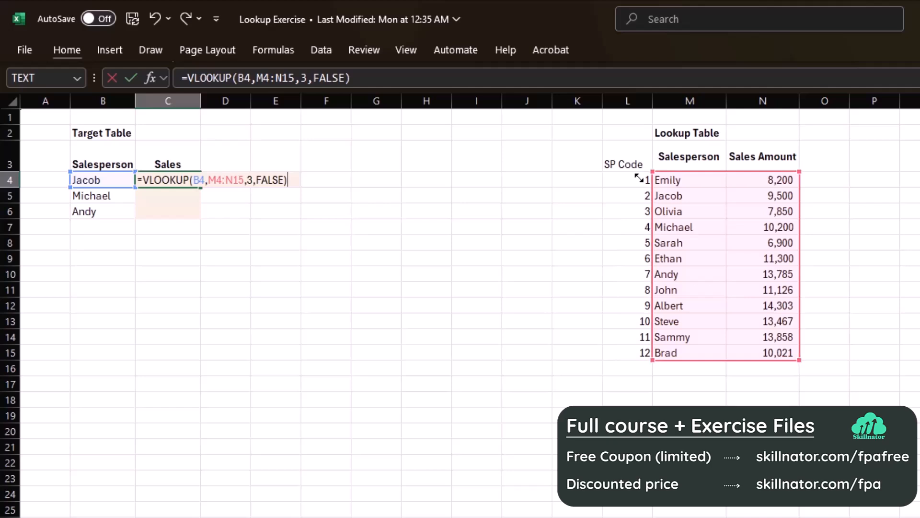
{"action": "left_click", "coordinate": [250, 180]}
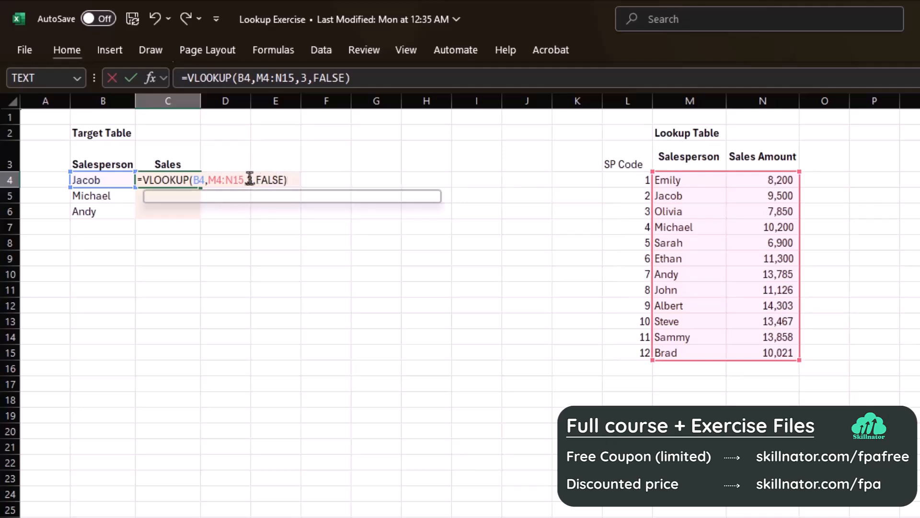
{"action": "key", "text": "BackSpace"}
{"action": "type", "text": "2"}
{"action": "key", "text": "Return"}
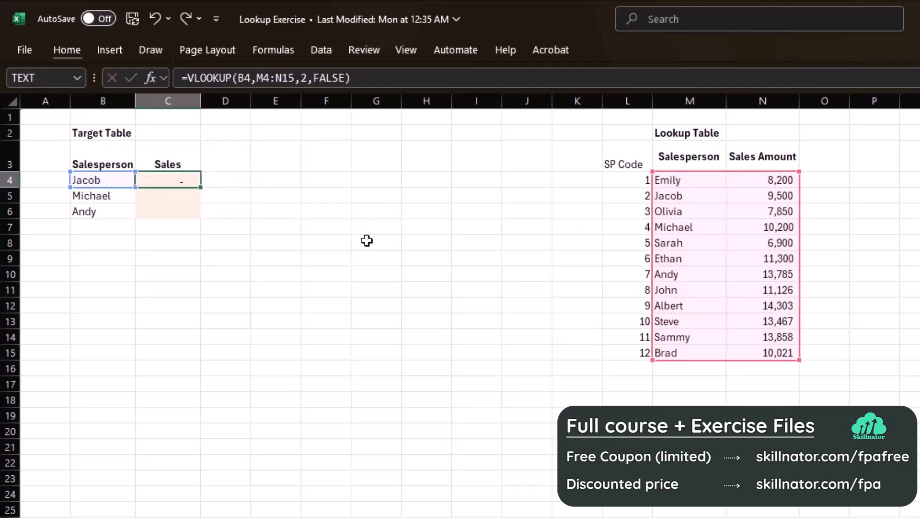
{"action": "key", "text": "Up"}
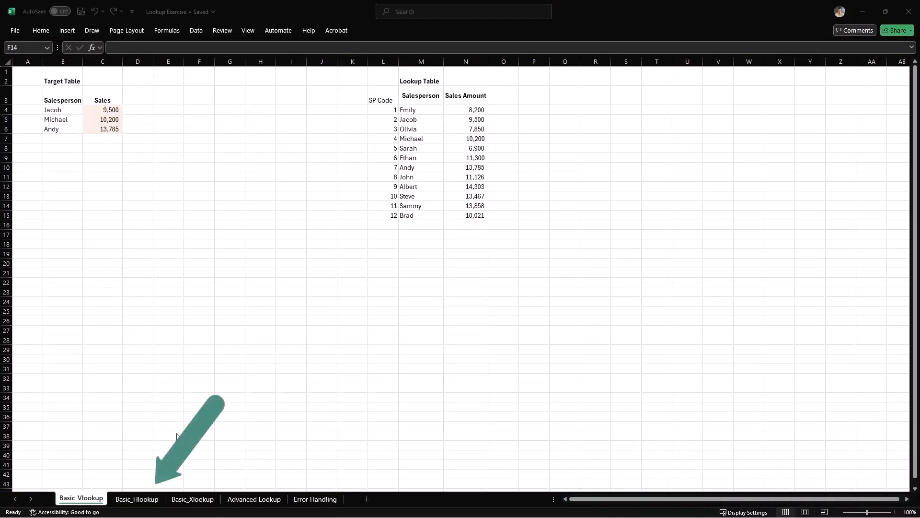
On the Basic_Hlookup sheet, enter =HLOOKUP(B4,N3:Y4,2,FALSE) in C4.
{"action": "left_click", "coordinate": [135, 499]}
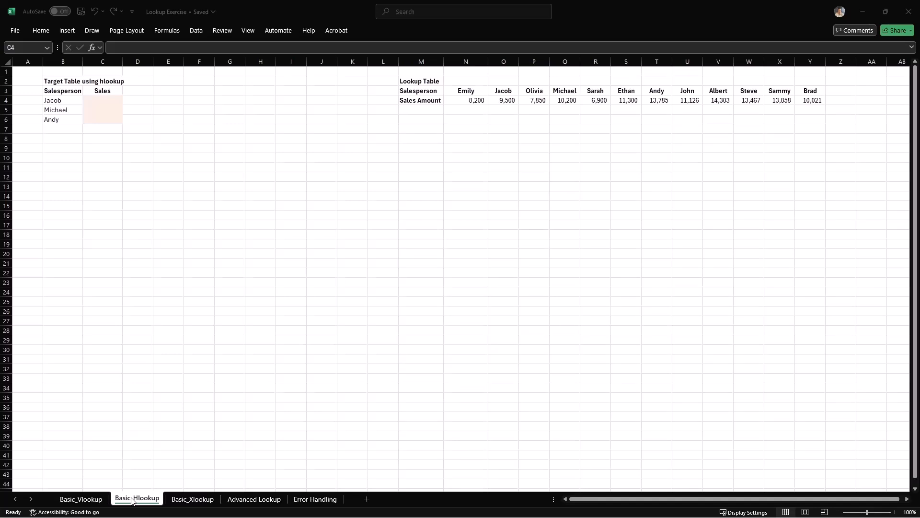
{"action": "left_click", "coordinate": [109, 99]}
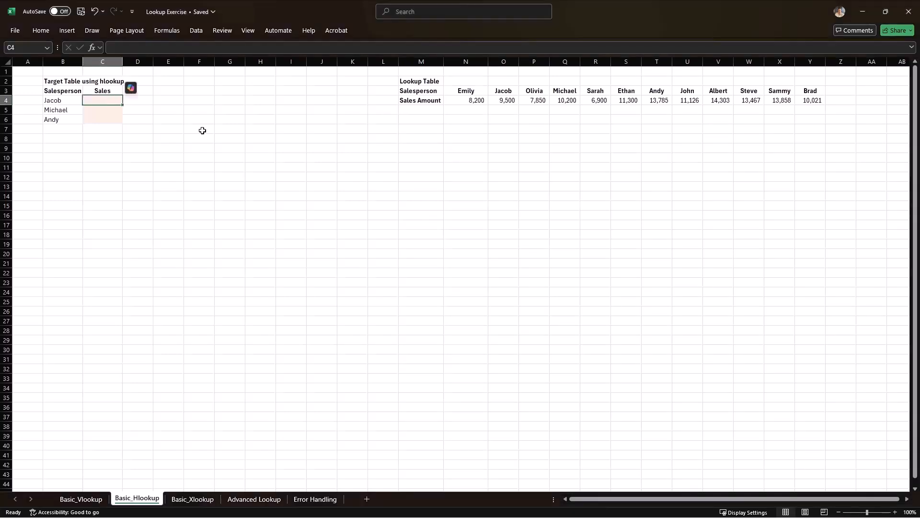
{"action": "type", "text": "=HLOOKUP("}
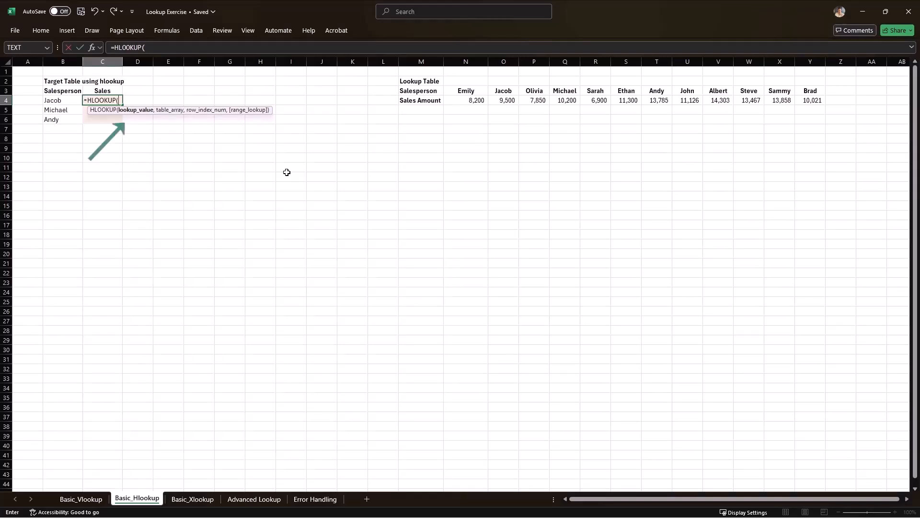
{"action": "left_click", "coordinate": [64, 102]}
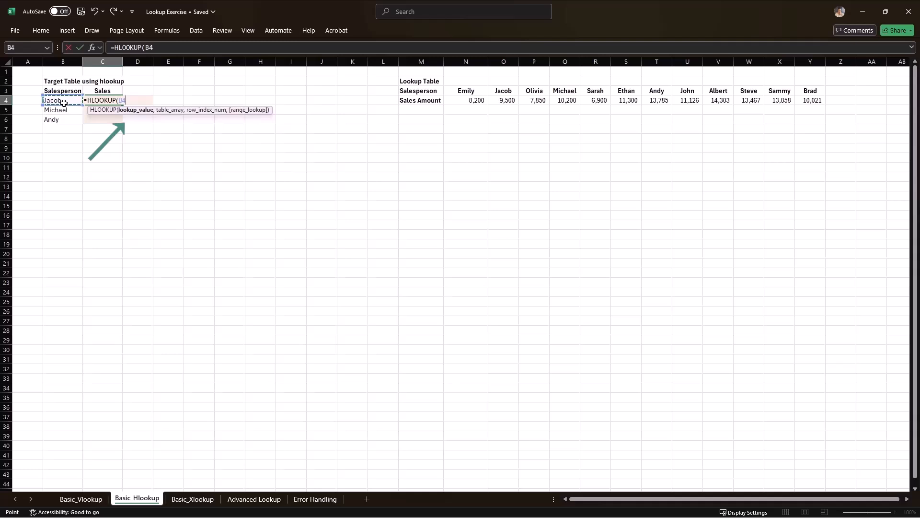
{"action": "type", "text": ","}
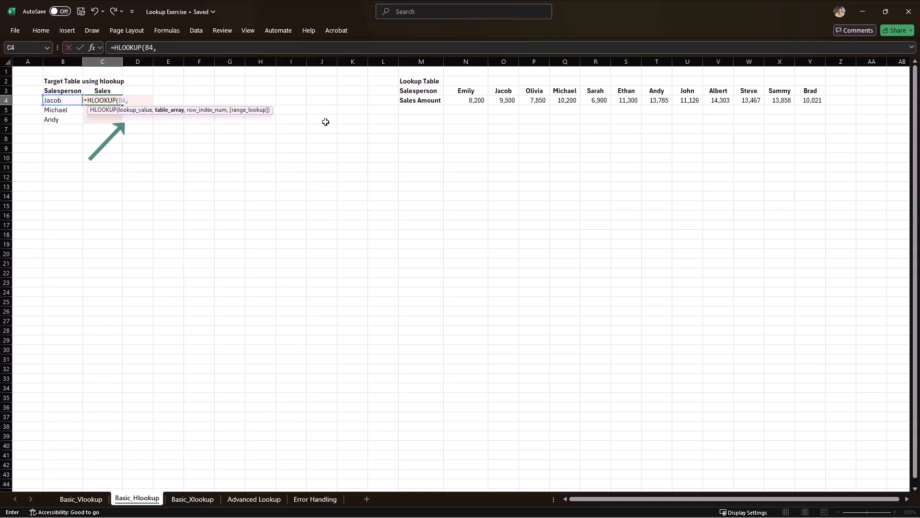
{"action": "left_click_drag", "start_coordinate": [471, 91], "coordinate": [804, 99]}
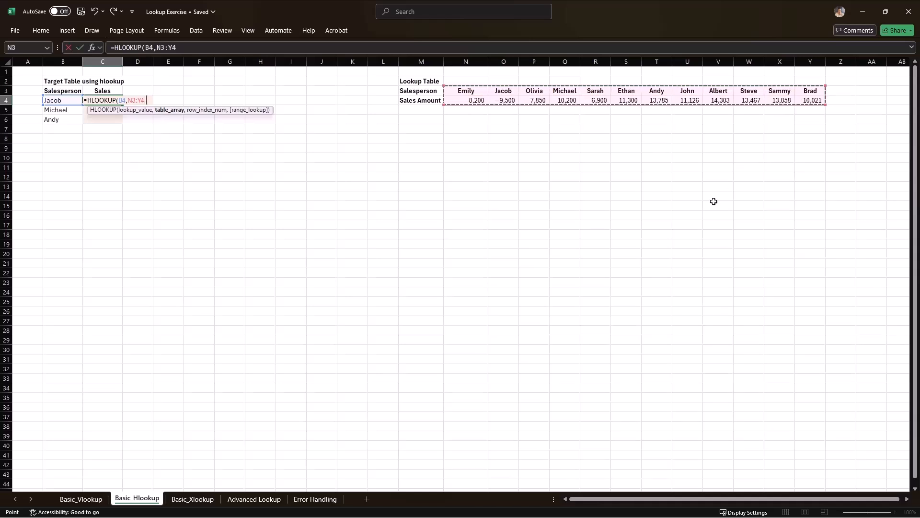
{"action": "type", "text": ","}
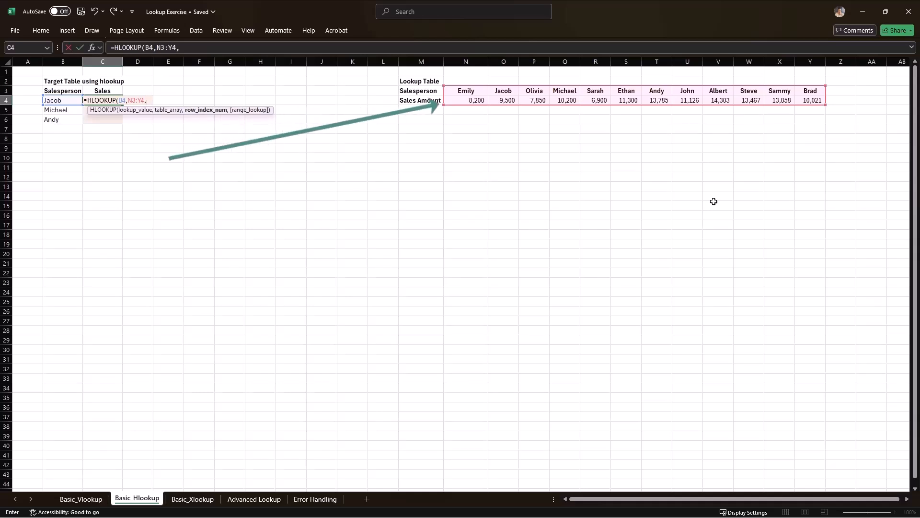
{"action": "type", "text": "2,"}
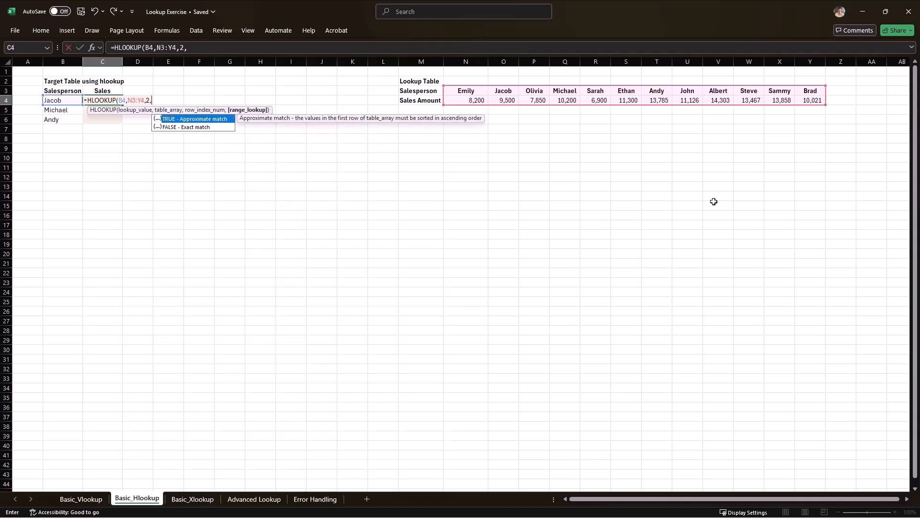
{"action": "type", "text": "F"}
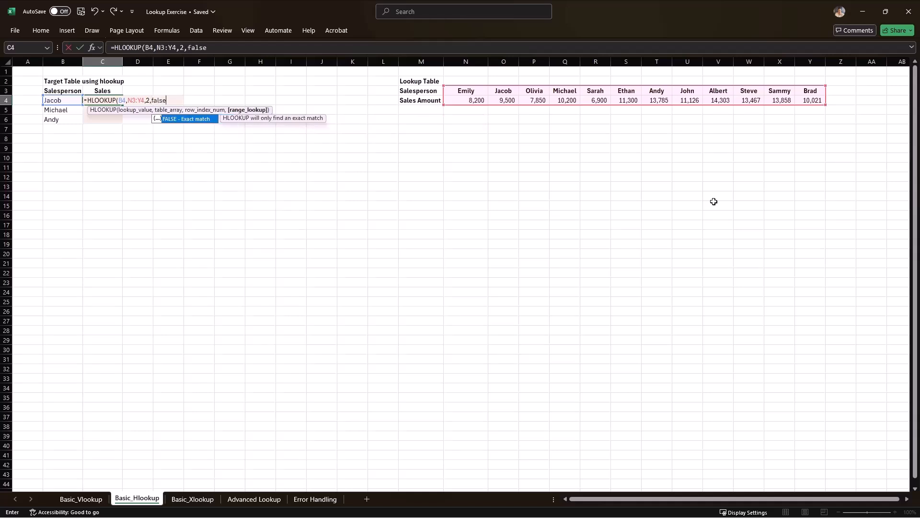
{"action": "key", "text": "Tab"}
{"action": "type", "text": ")"}
{"action": "key", "text": "ctrl+Return"}
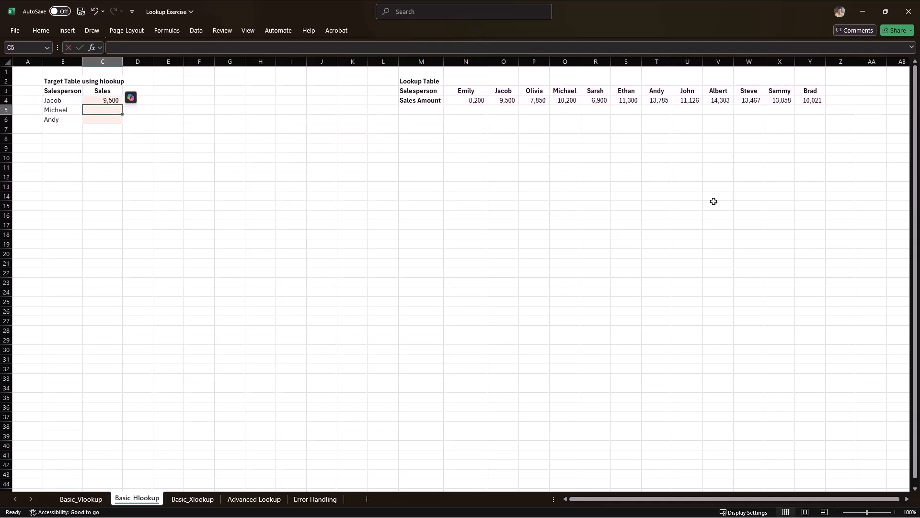
Make the lookup range N3:Y4 absolute in the C4 HLOOKUP formula.
{"action": "left_click", "coordinate": [160, 47]}
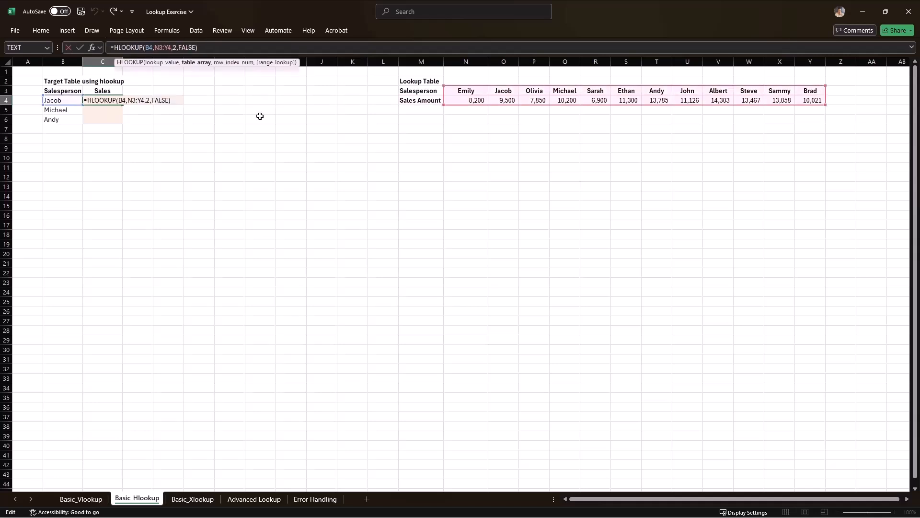
{"action": "key", "text": "F4"}
{"action": "key", "text": "Right"}
{"action": "key", "text": "Right"}
{"action": "key", "text": "F4"}
{"action": "key", "text": "ctrl+Return"}
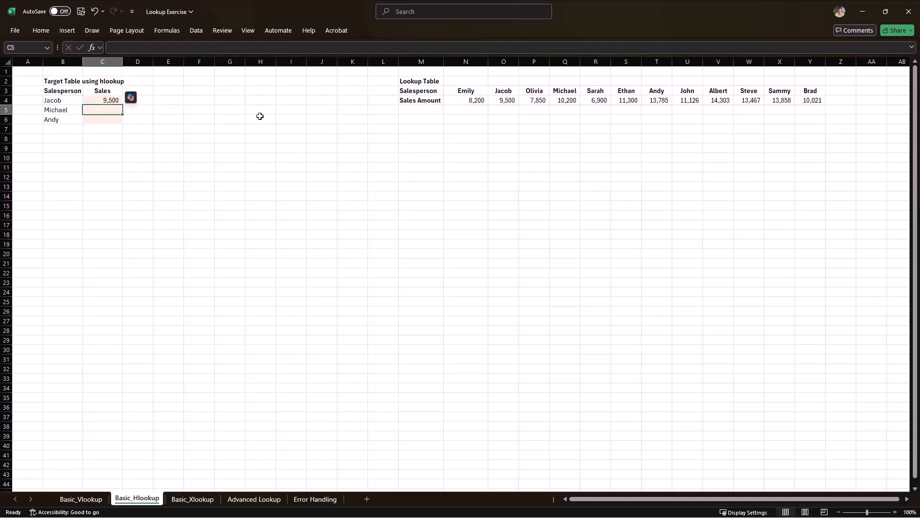
Fill the HLOOKUP formula from C4 down through C6.
{"action": "key", "text": "shift+Down"}
{"action": "key", "text": "shift+Down"}
{"action": "key", "text": "ctrl+d"}
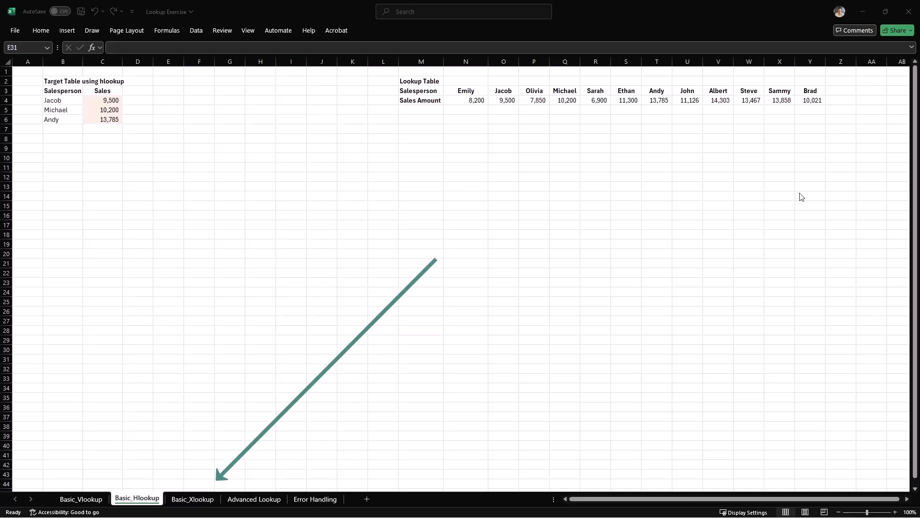
On the Basic_Xlookup sheet, enter =XLOOKUP(B4,M4:M15,N4:N15) in C4.
{"action": "left_click", "coordinate": [311, 334]}
{"action": "key", "text": "ctrl+Page_Down"}
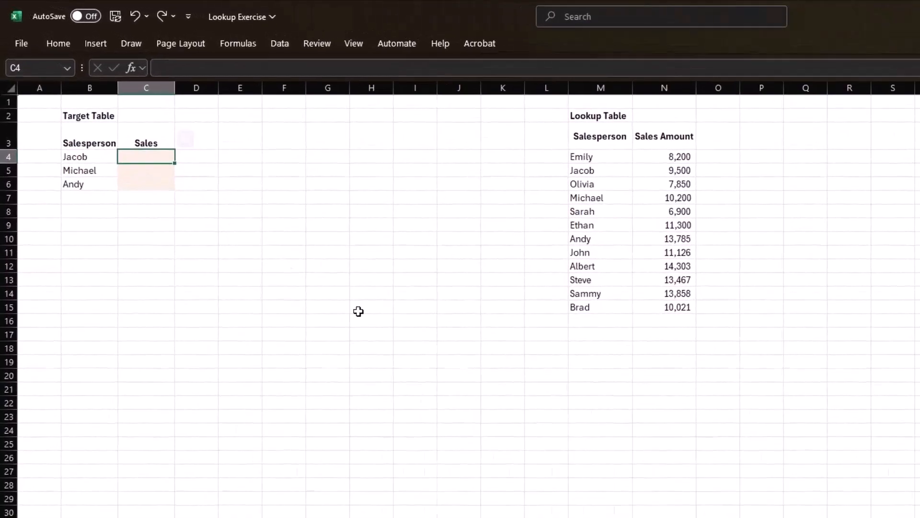
{"action": "type", "text": "=xloo"}
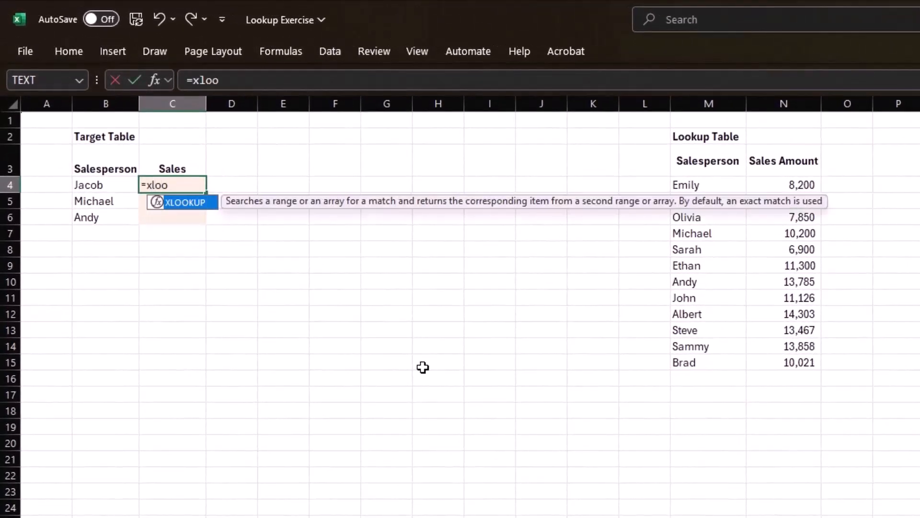
{"action": "key", "text": "Tab"}
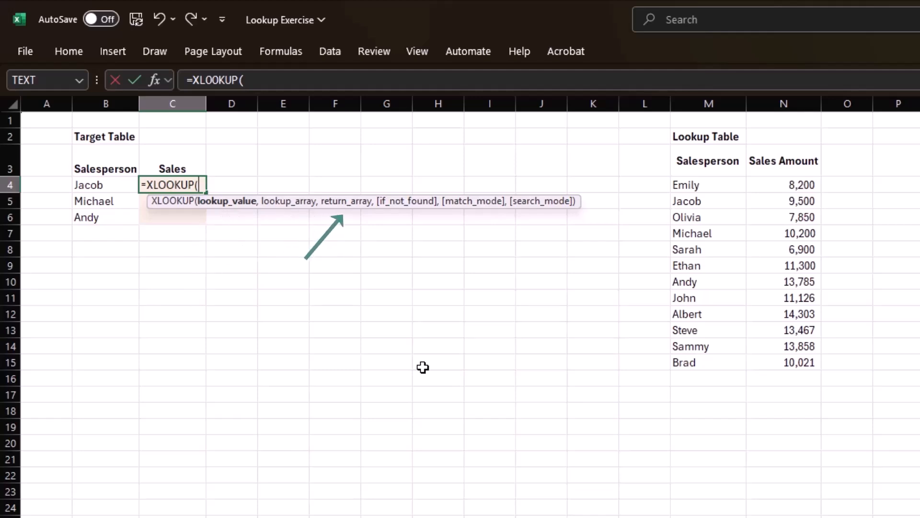
{"action": "left_click", "coordinate": [112, 184]}
{"action": "type", "text": ","}
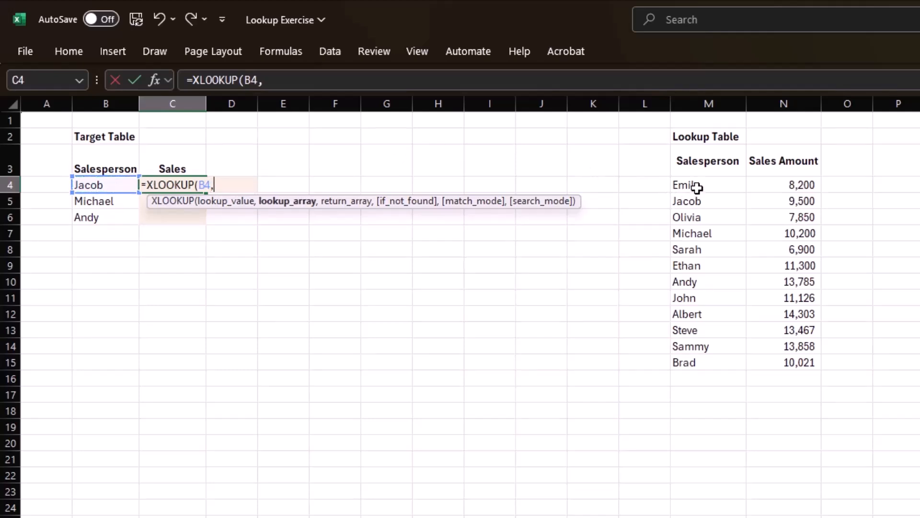
{"action": "left_click_drag", "start_coordinate": [697, 186], "coordinate": [715, 362]}
{"action": "type", "text": ","}
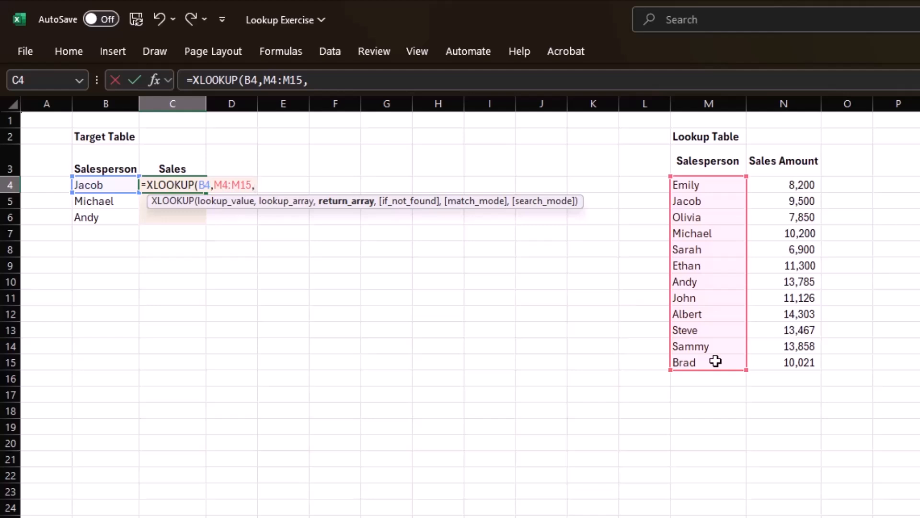
{"action": "left_click_drag", "start_coordinate": [789, 185], "coordinate": [803, 364]}
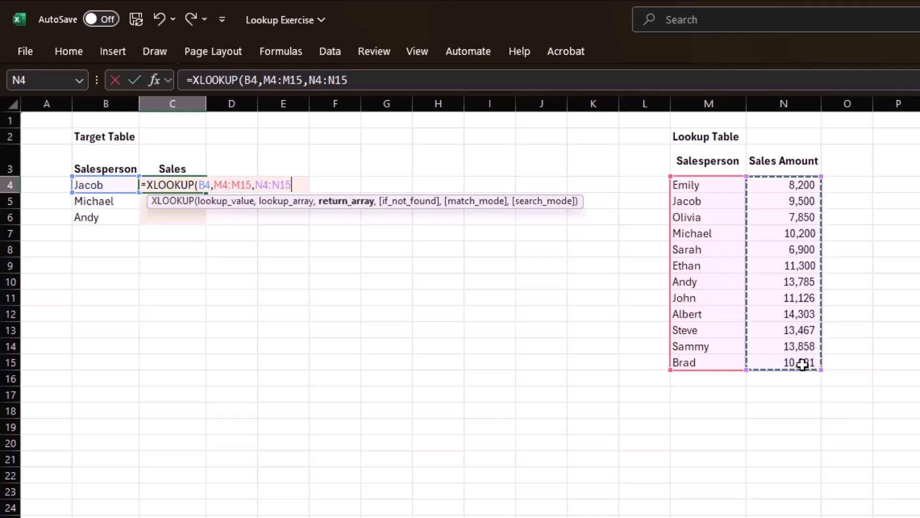
{"action": "type", "text": ")"}
{"action": "key", "text": "Return"}
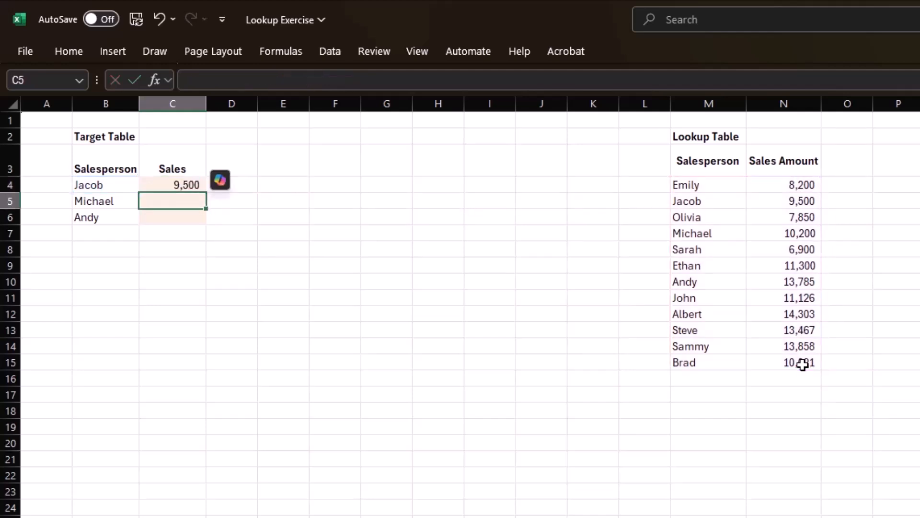
Try shortening the lookup array in the C4 XLOOKUP formula to M4:M11 while keeping the return array N4:N15.
{"action": "key", "text": "Up"}
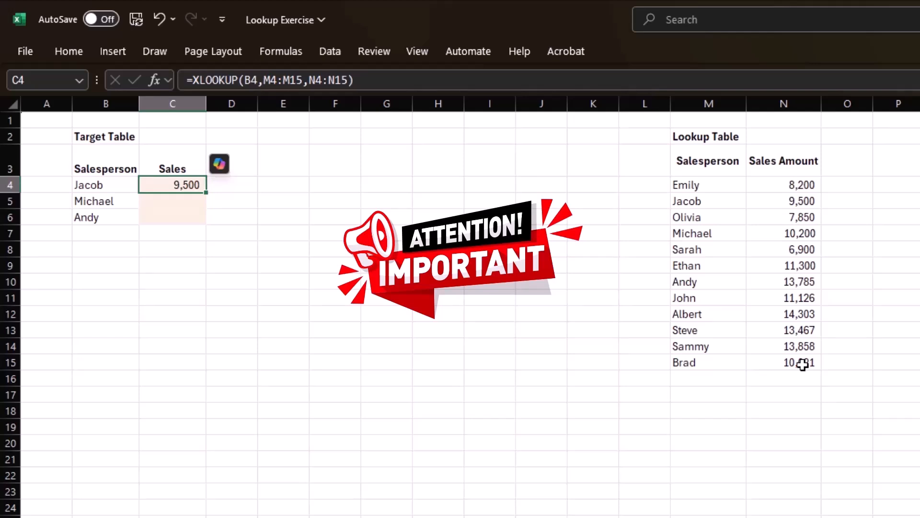
{"action": "key", "text": "F2"}
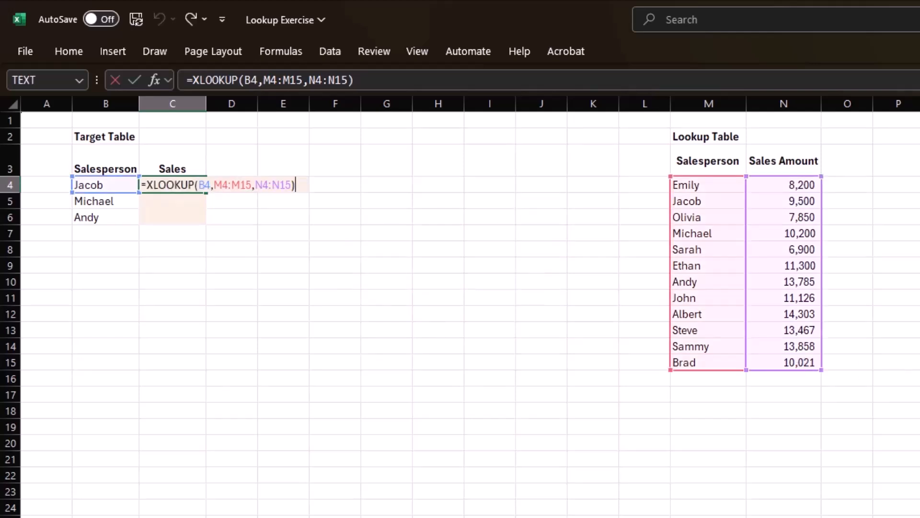
{"action": "left_click_drag", "start_coordinate": [670, 369], "coordinate": [667, 300]}
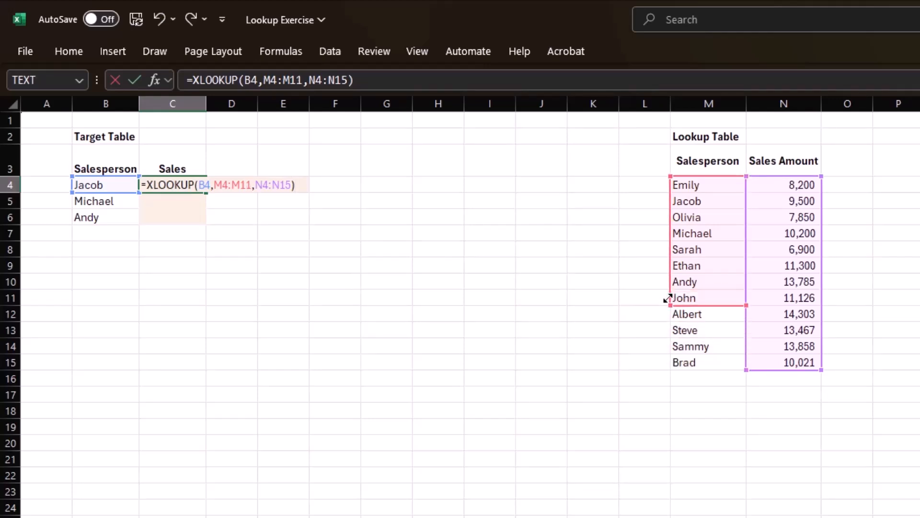
{"action": "key", "text": "Return"}
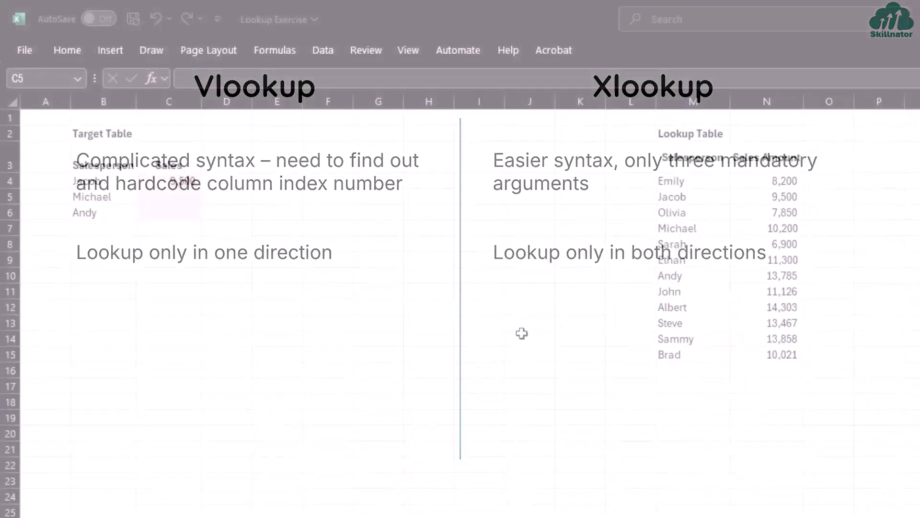
Copy the target and lookup tables in B2:N15 and paste the copy starting at B19.
{"action": "left_click_drag", "start_coordinate": [77, 99], "coordinate": [564, 261]}
{"action": "key", "text": "ctrl+c"}
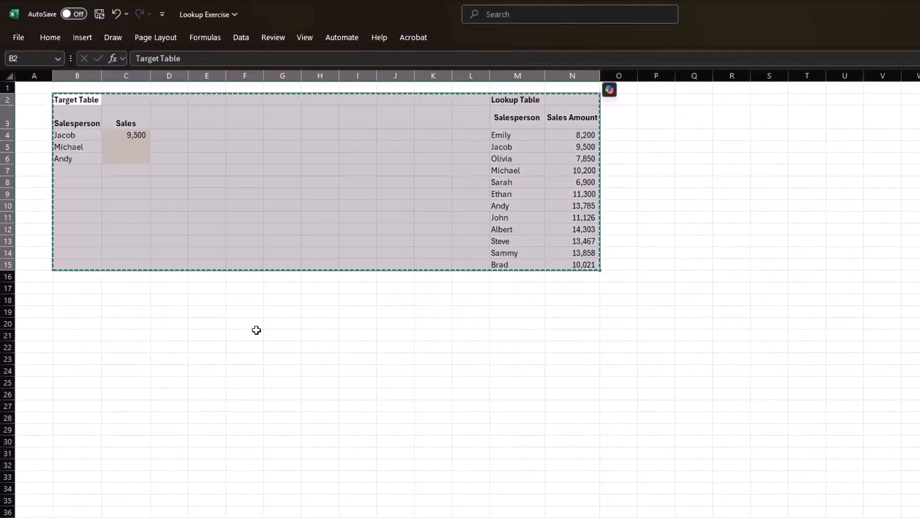
{"action": "left_click", "coordinate": [82, 311]}
{"action": "key", "text": "ctrl+v"}
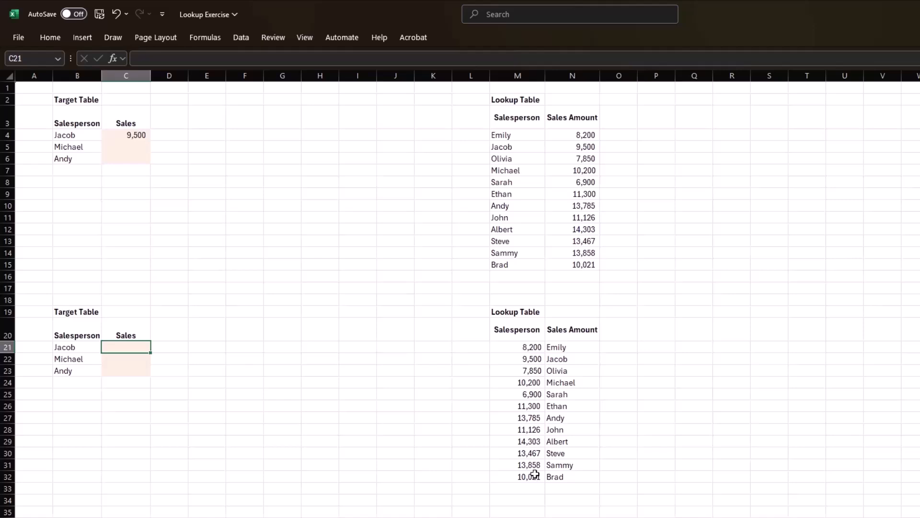
Enter =VLOOKUP(B21,M21:N32,2,FALSE) in C21 to try looking up in the table whose salesperson names are in column N.
{"action": "type", "text": "=vlookup"}
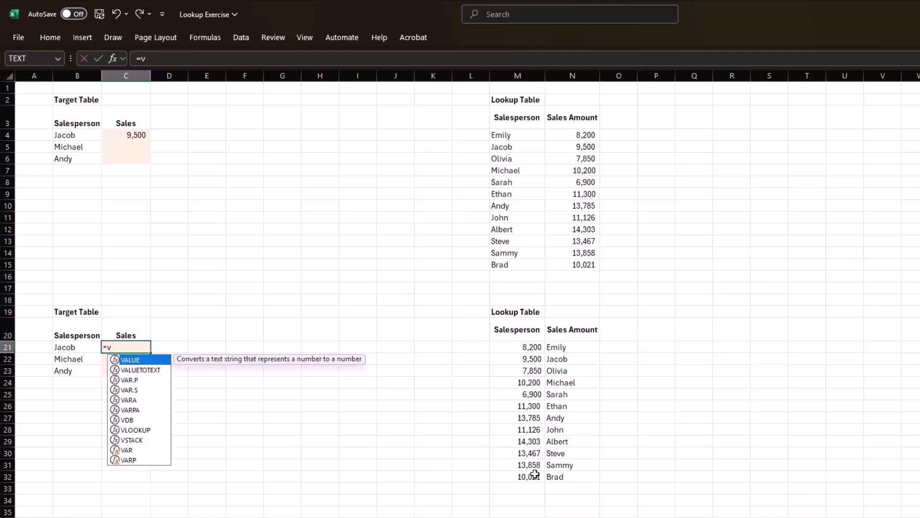
{"action": "key", "text": "Tab"}
{"action": "key", "text": "Left"}
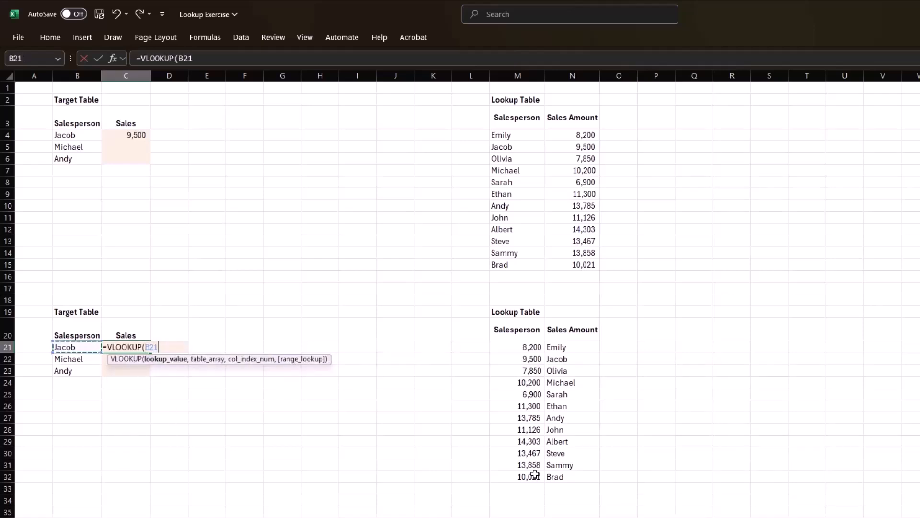
{"action": "type", "text": ","}
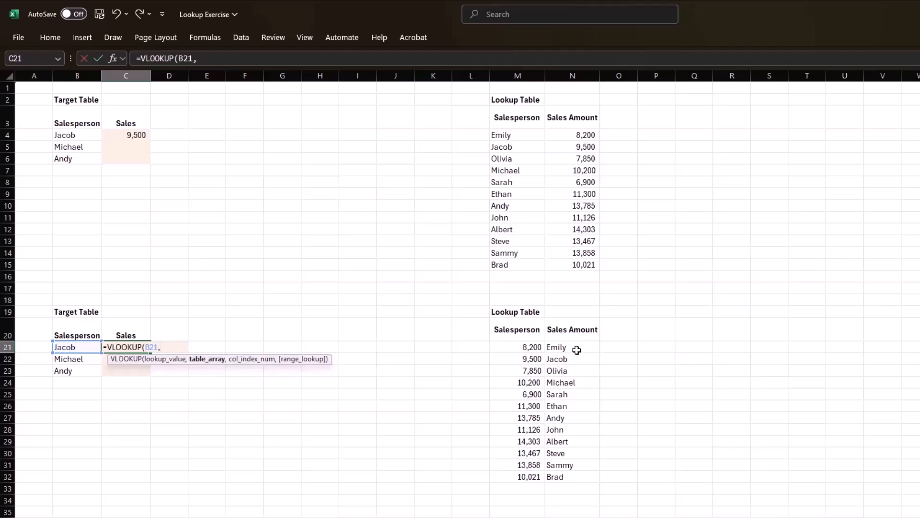
{"action": "left_click_drag", "start_coordinate": [578, 348], "coordinate": [540, 476]}
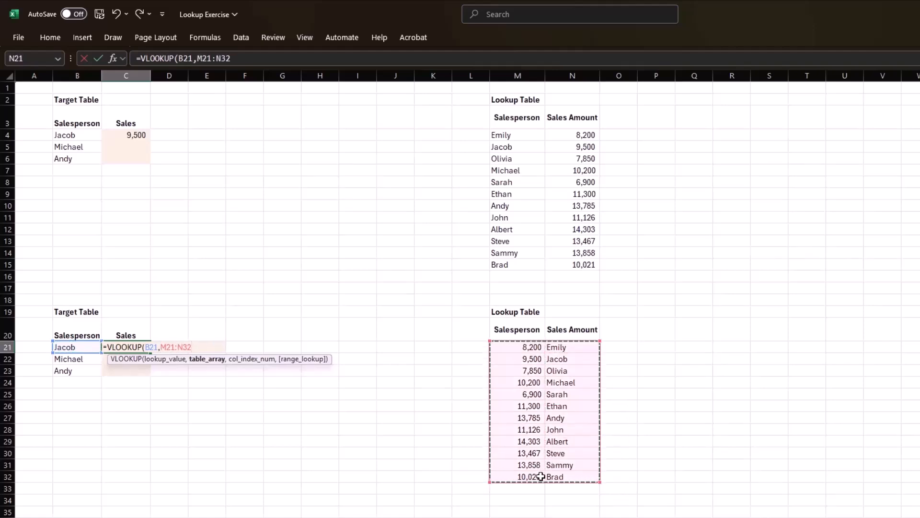
{"action": "type", "text": ",2,"}
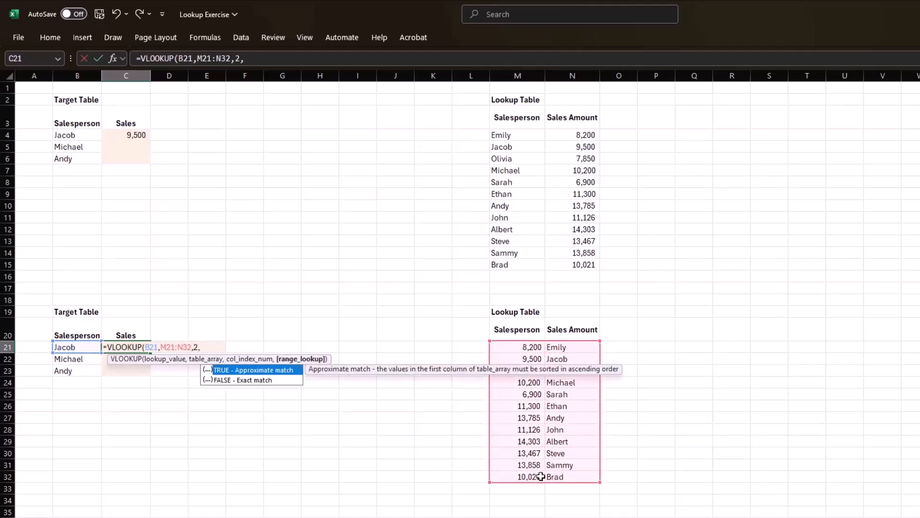
{"action": "type", "text": "FALSE)"}
{"action": "key", "text": "Return"}
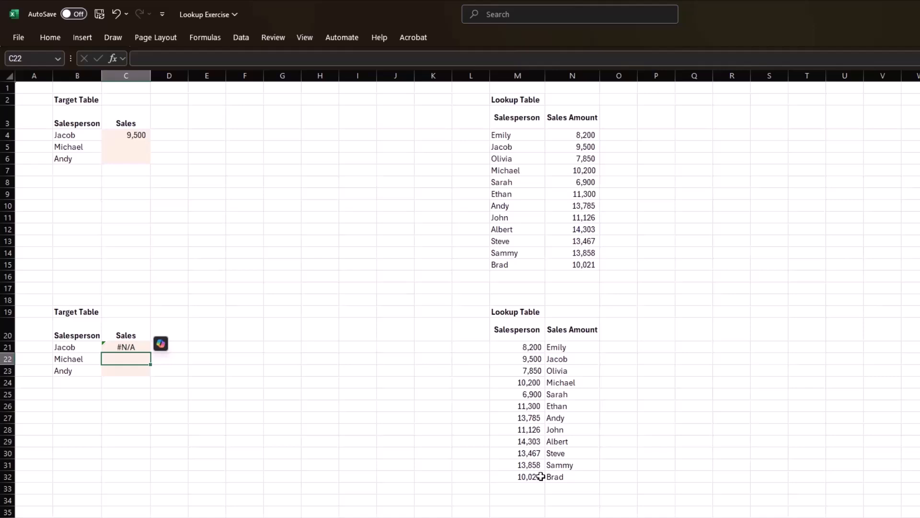
Replace the formula in C21 with =XLOOKUP(B21,N21:N32,M21:M32).
{"action": "key", "text": "Up"}
{"action": "type", "text": "="}
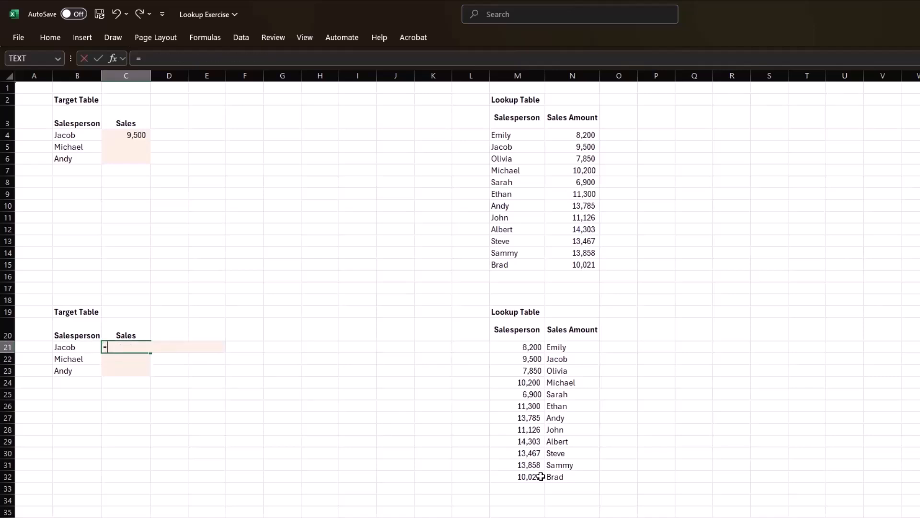
{"action": "type", "text": "xlookup"}
{"action": "key", "text": "Tab"}
{"action": "key", "text": "Left"}
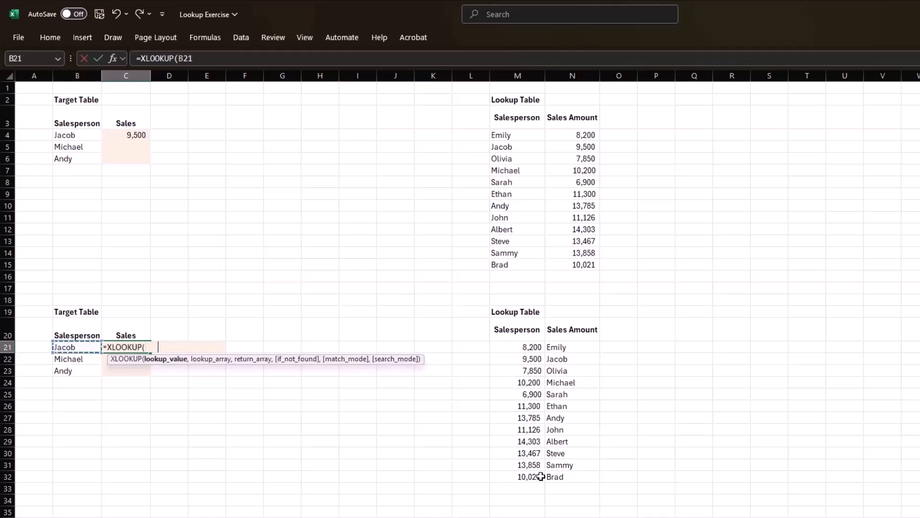
{"action": "type", "text": ","}
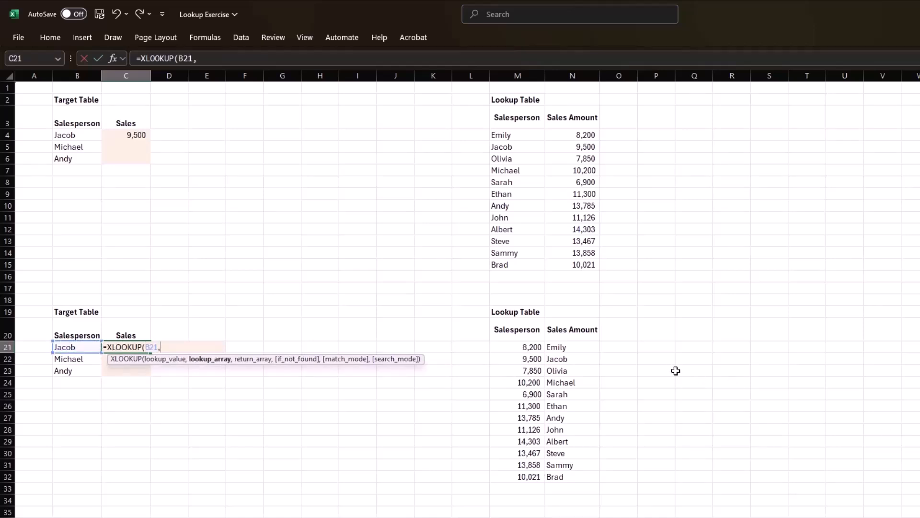
{"action": "left_click_drag", "start_coordinate": [569, 346], "coordinate": [580, 475]}
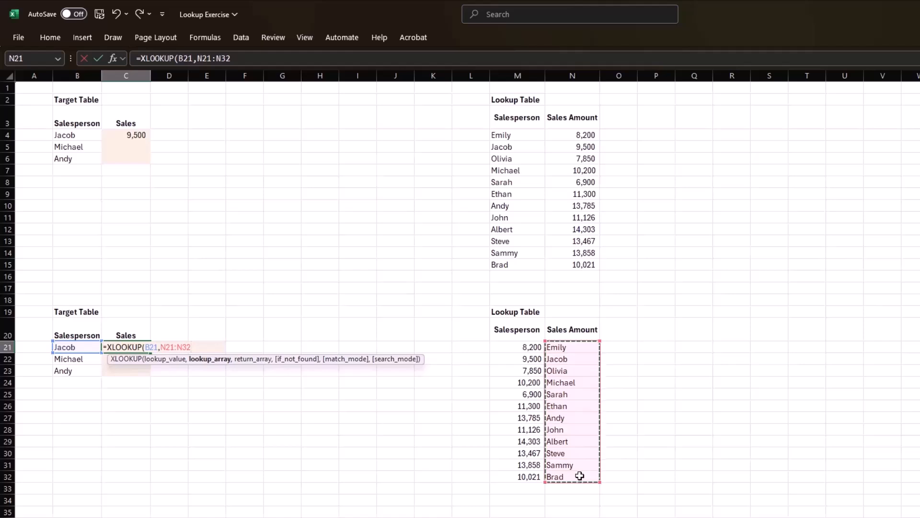
{"action": "type", "text": ","}
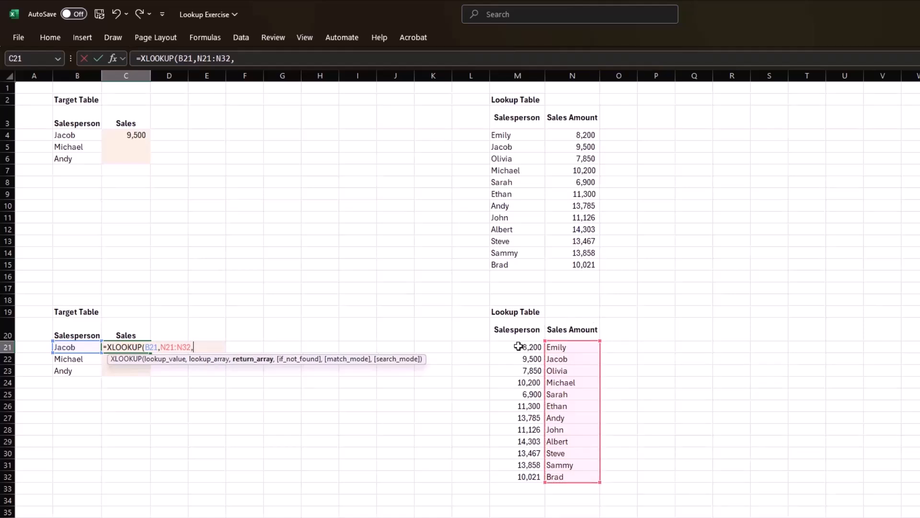
{"action": "left_click_drag", "start_coordinate": [518, 346], "coordinate": [510, 474]}
{"action": "type", "text": ")"}
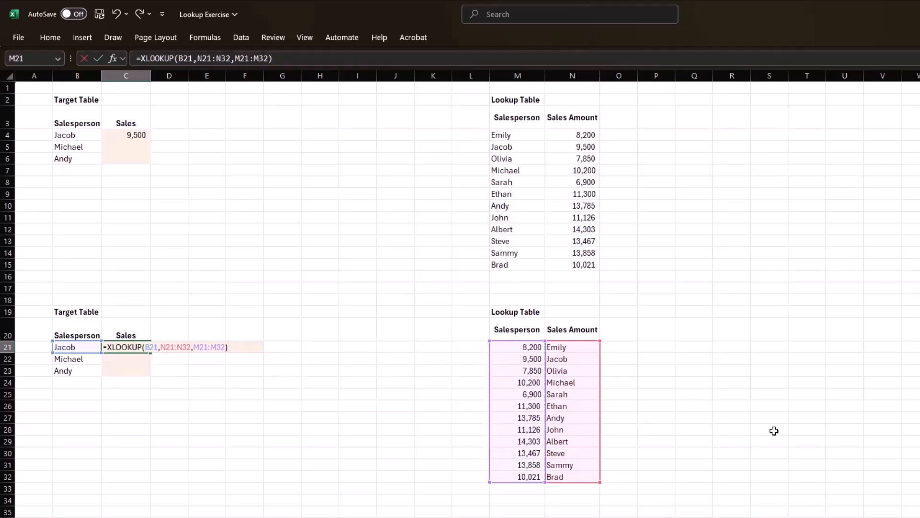
{"action": "key", "text": "Return"}
Make the lookup array N21:N32 and the return array M21:M32 absolute references in the C21 XLOOKUP formula.
{"action": "key", "text": "Up"}
{"action": "key", "text": "F2"}
{"action": "key", "text": "Left"}
{"action": "key", "text": "Left"}
{"action": "key", "text": "Left"}
{"action": "key", "text": "Left"}
{"action": "key", "text": "Left"}
{"action": "key", "text": "Left"}
{"action": "key", "text": "Left"}
{"action": "key", "text": "Left"}
{"action": "key", "text": "Left"}
{"action": "key", "text": "Left"}
{"action": "key", "text": "Left"}
{"action": "key", "text": "Left"}
{"action": "key", "text": "Left"}
{"action": "key", "text": "Left"}
{"action": "key", "text": "Left"}
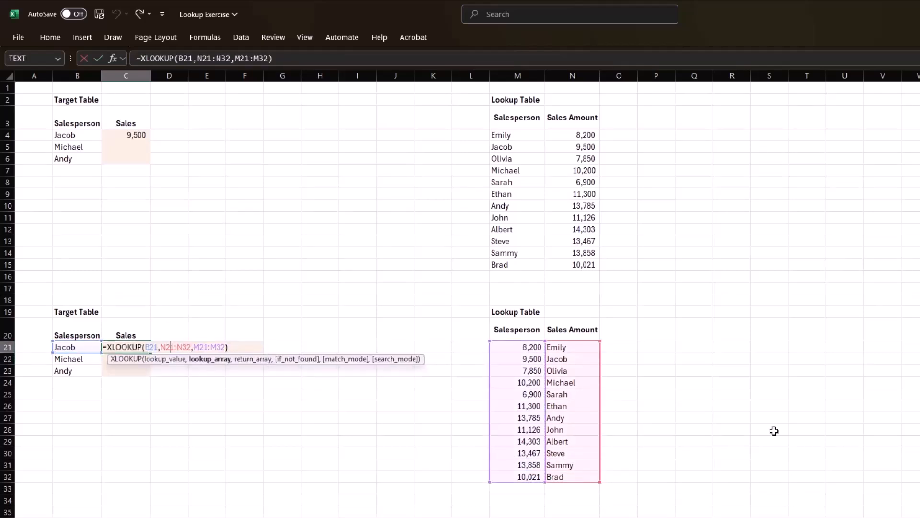
{"action": "key", "text": "F4"}
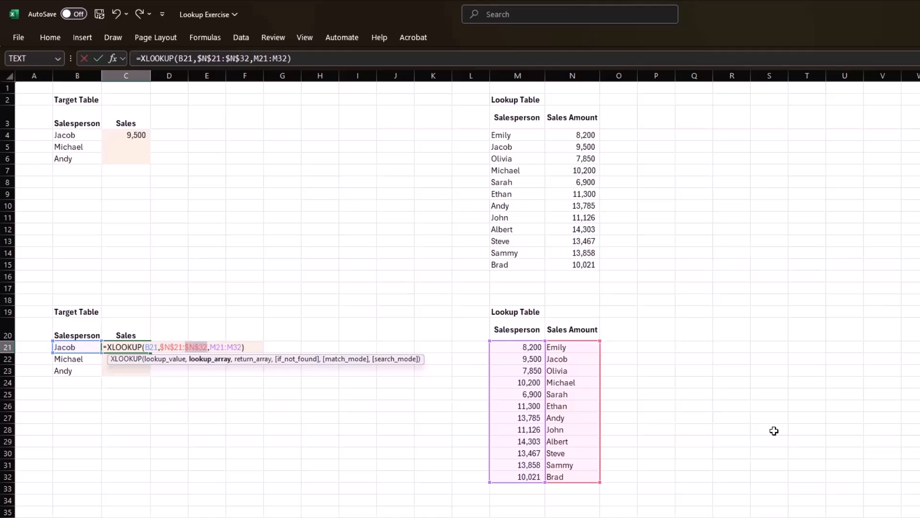
{"action": "key", "text": "Right"}
{"action": "key", "text": "Right"}
{"action": "key", "text": "F4"}
{"action": "key", "text": "Return"}
Fill the XLOOKUP formula from C21 down through C23 for the remaining salespeople.
{"action": "key", "text": "Left"}
{"action": "key", "text": "Down"}
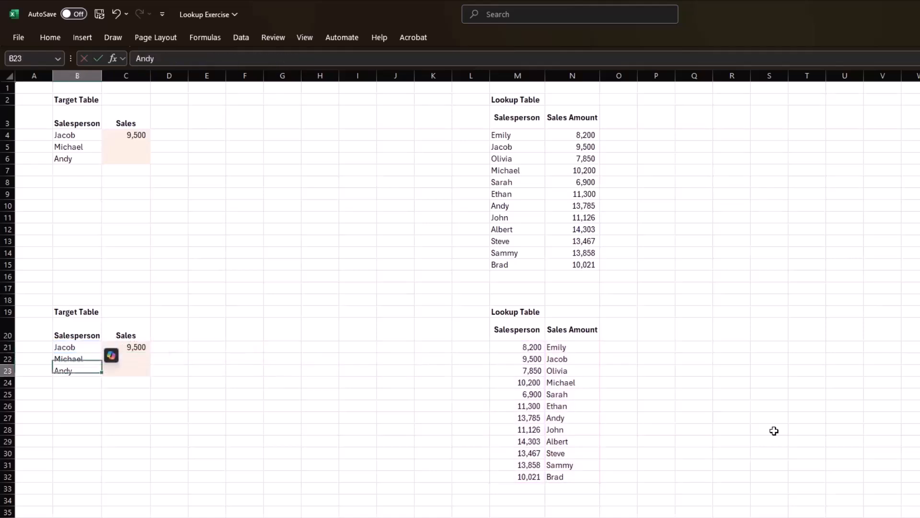
{"action": "key", "text": "Right"}
{"action": "key", "text": "shift+Up"}
{"action": "key", "text": "shift+Up"}
{"action": "key", "text": "ctrl+d"}
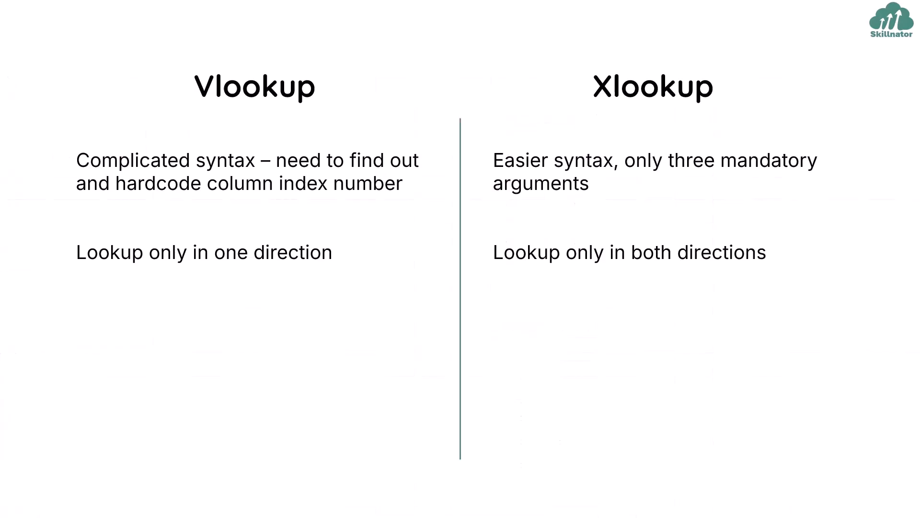